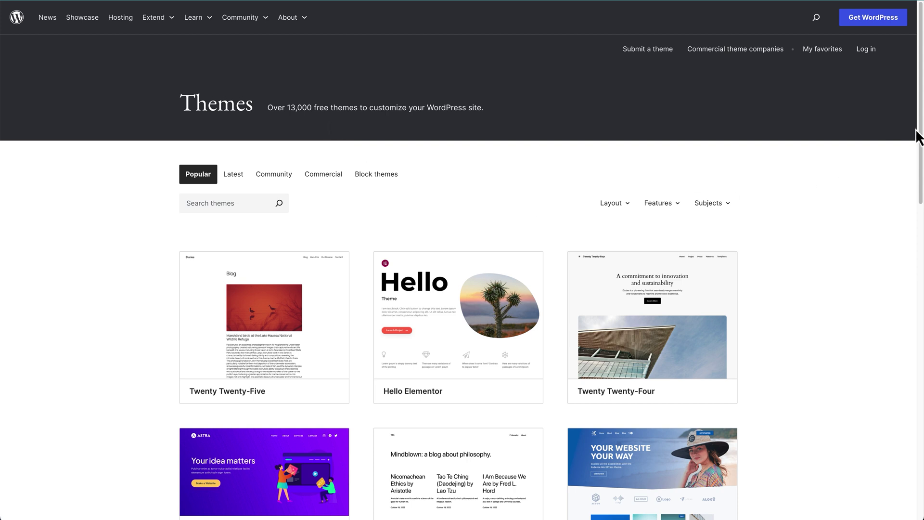
Step: Go to page 2 of WordPress.org's popular themes and open Neve's detail page (version 4.1.2)
drag(920, 95, 864, 320)
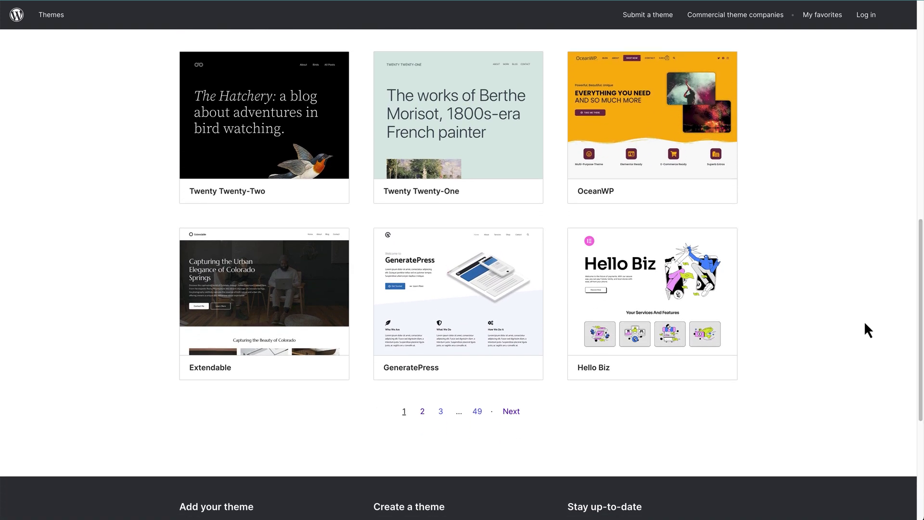
click(422, 412)
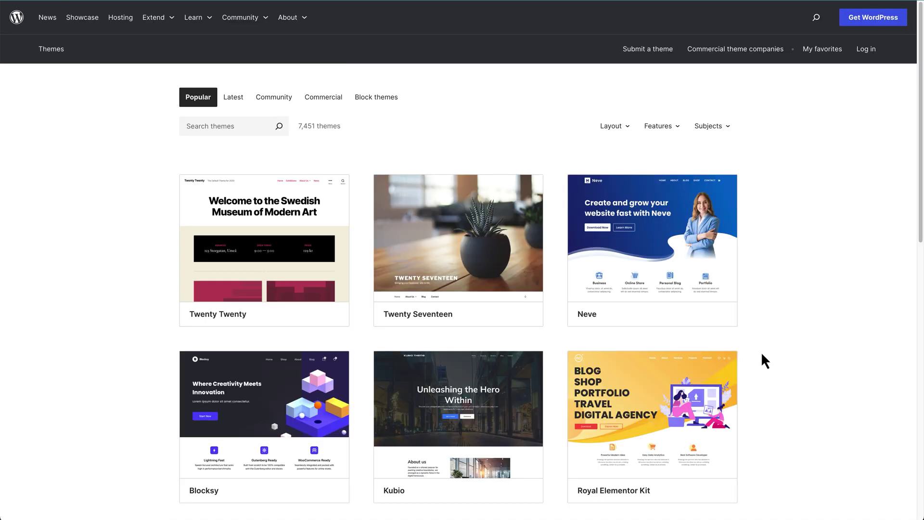
click(645, 250)
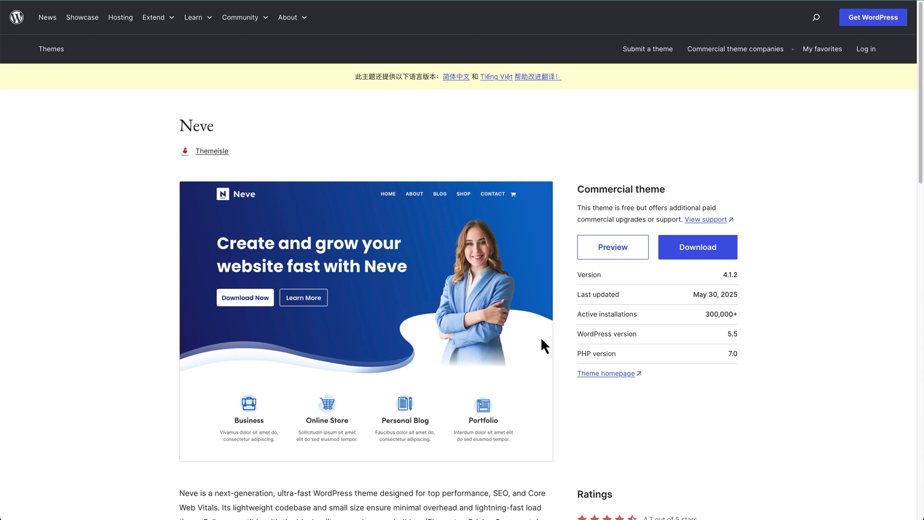
click(607, 264)
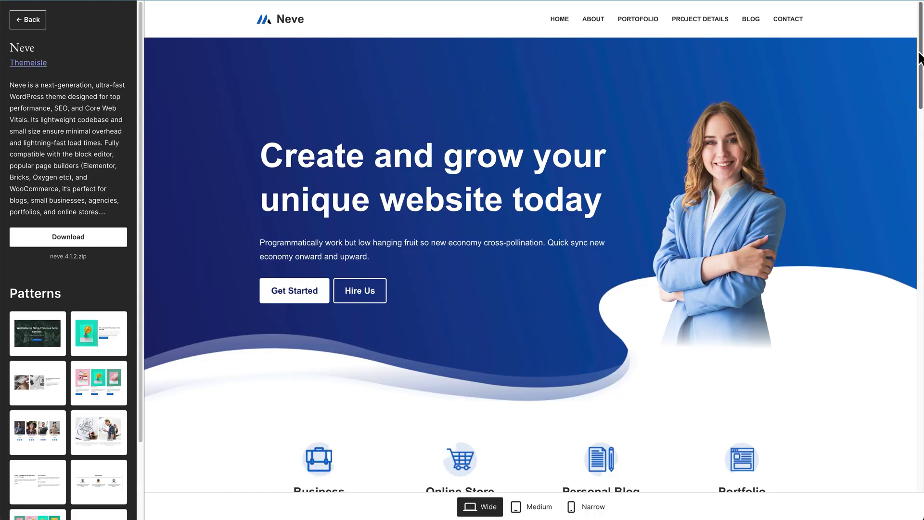
drag(919, 59, 898, 338)
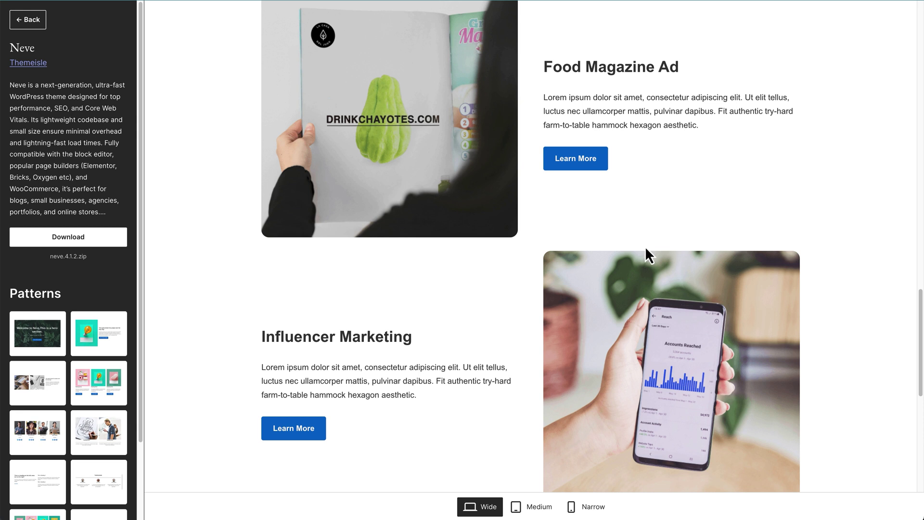
click(568, 169)
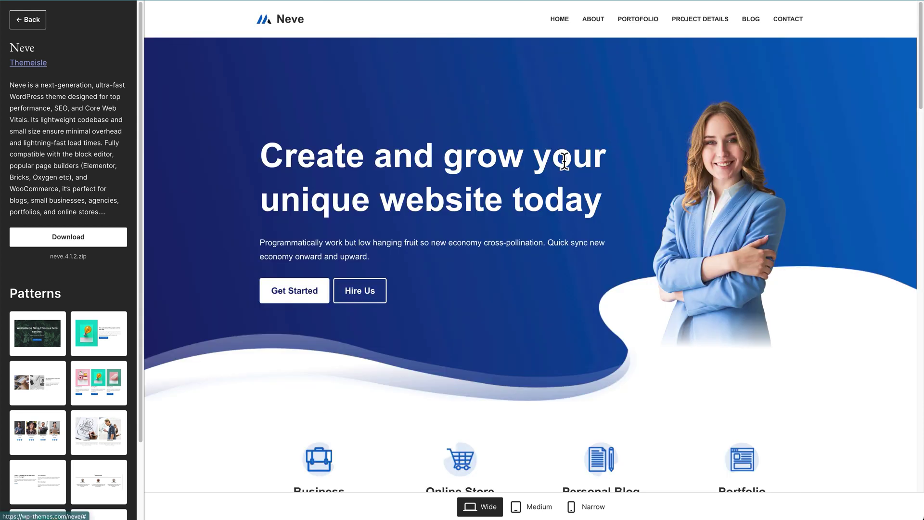
click(602, 20)
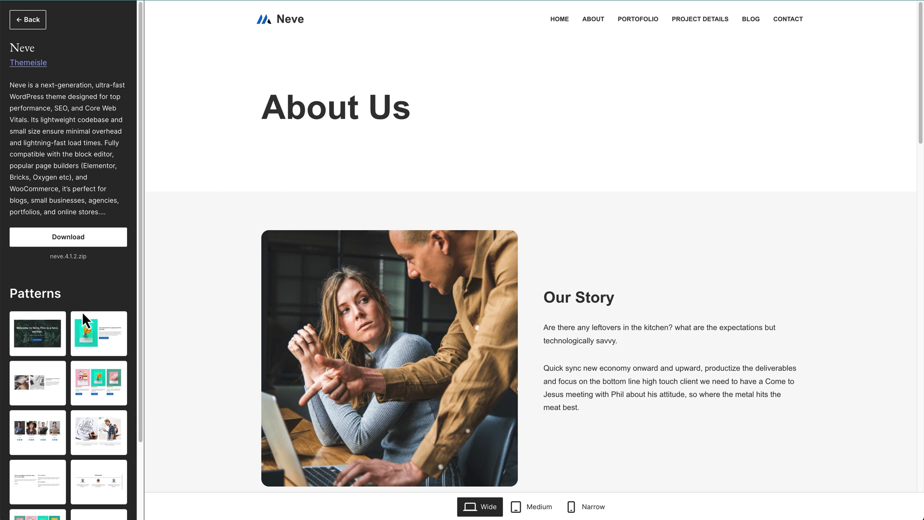
scroll(137, 310, down, 1)
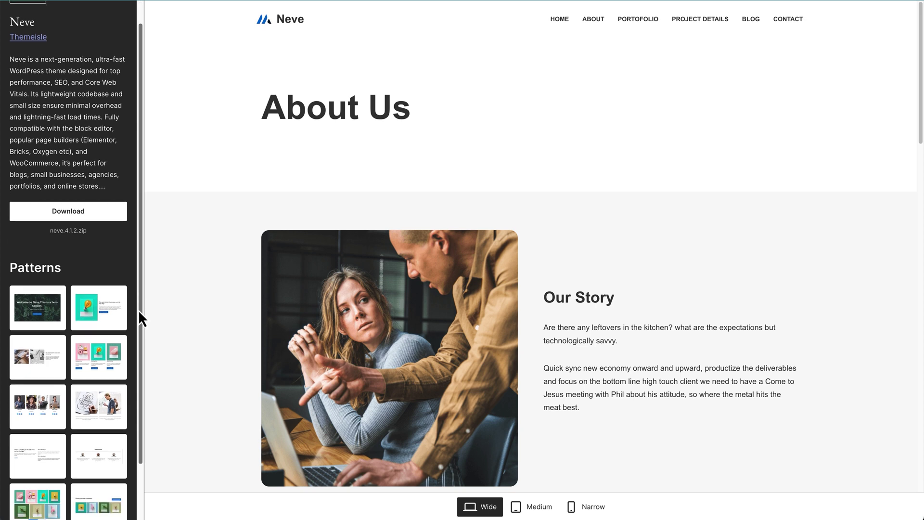
scroll(134, 275, up, 1)
click(22, 29)
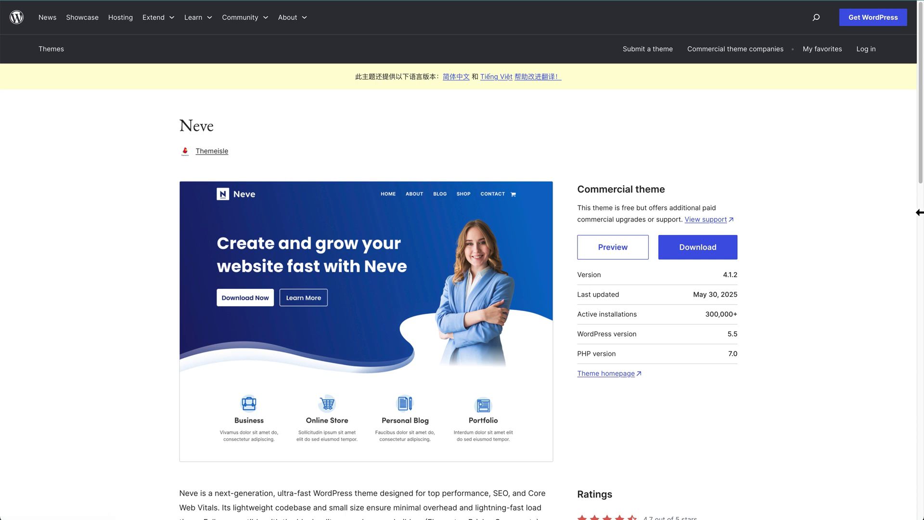
Step: Scroll down to Neve's Ratings and show only its 5-star reviews
drag(921, 170, 899, 267)
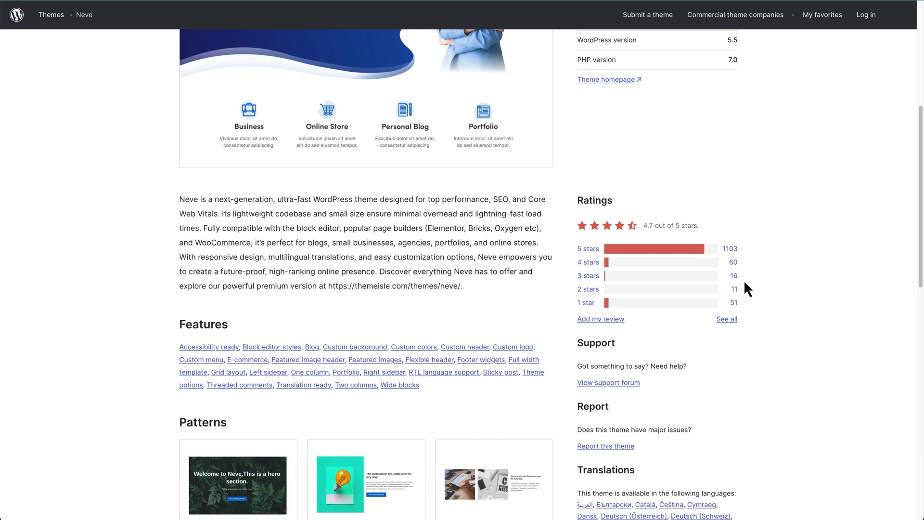
click(594, 250)
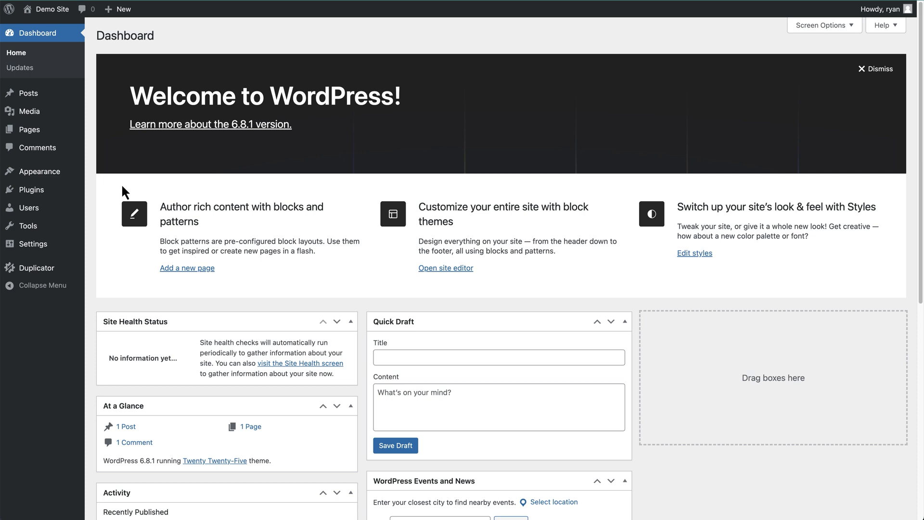
Step: From Appearance > Themes, choose Add Theme and scroll the Popular grid down to Neve
mouse_move(61, 178)
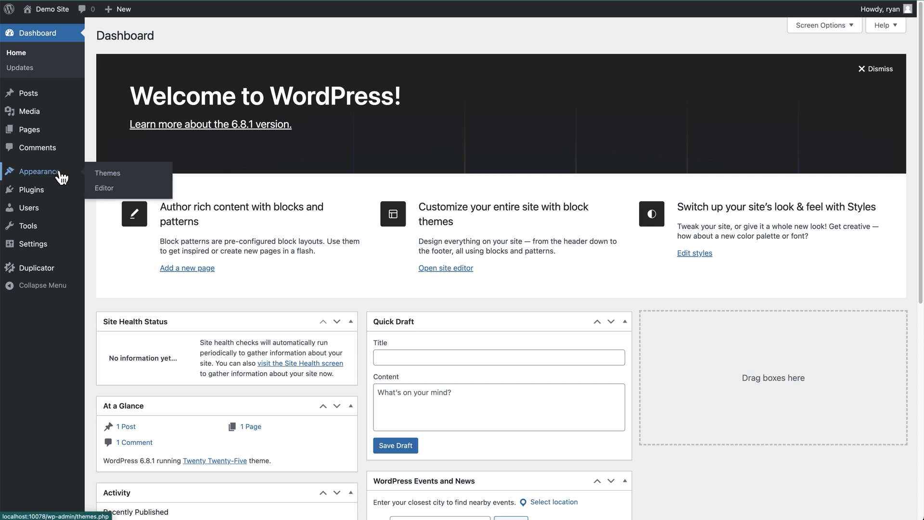
click(103, 174)
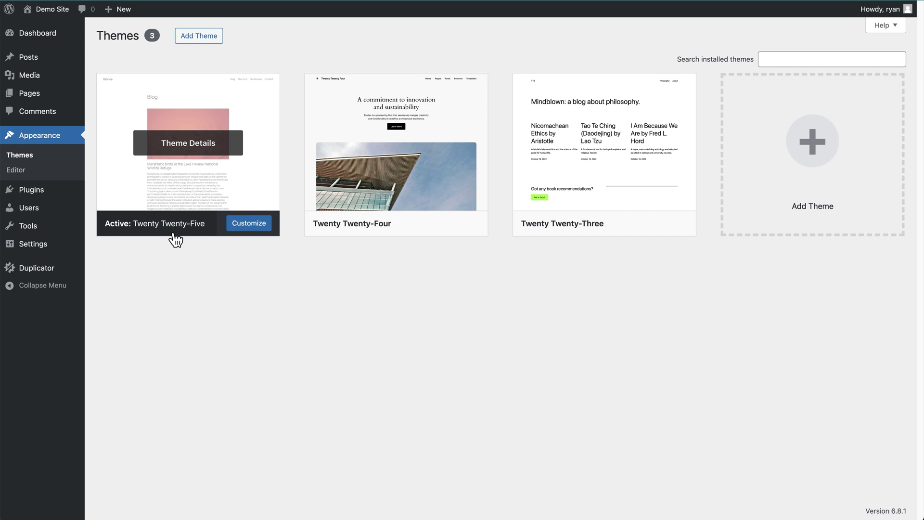
click(201, 44)
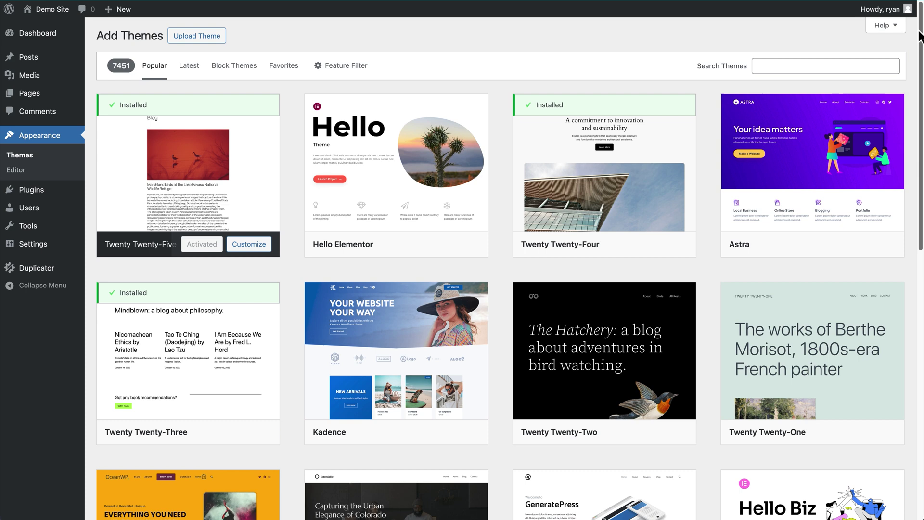
mouse_move(920, 35)
mouse_down()
mouse_move(903, 216)
mouse_move(905, 29)
mouse_up()
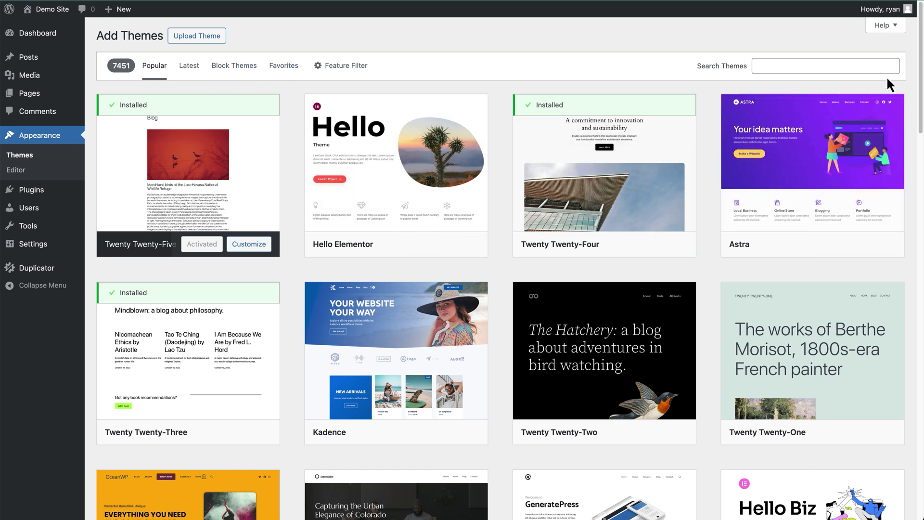
drag(920, 69, 913, 197)
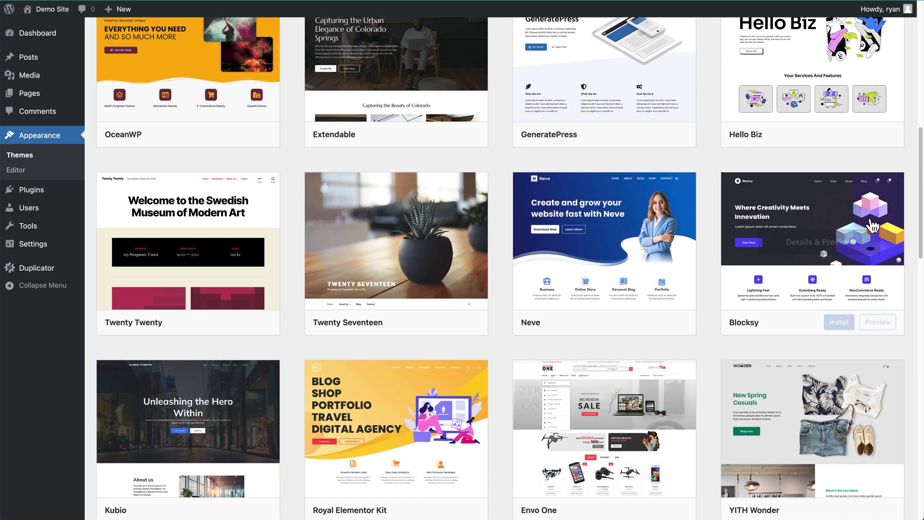
Step: Open the Neve card's Details & Preview and look through its live preview
click(624, 278)
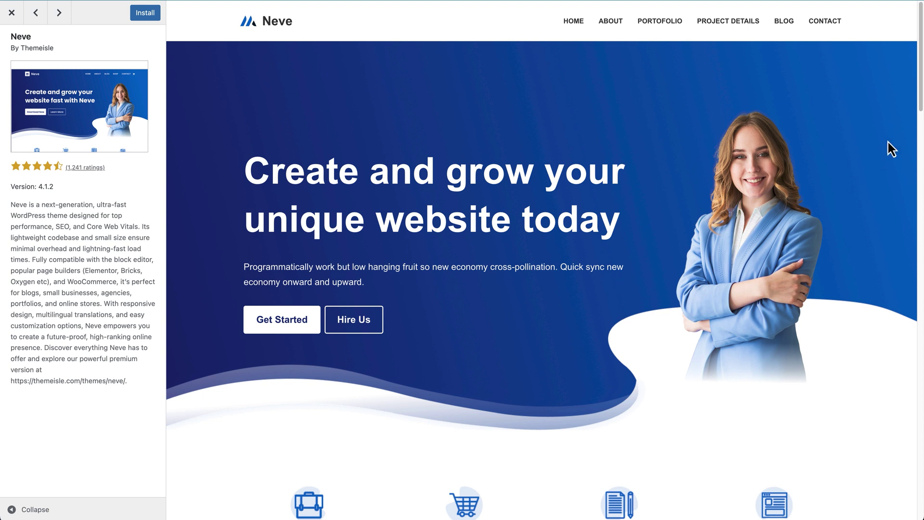
drag(920, 99, 899, 95)
Step: Close the Neve preview and go to Duplicator > Backups, which shows no backups yet
click(14, 16)
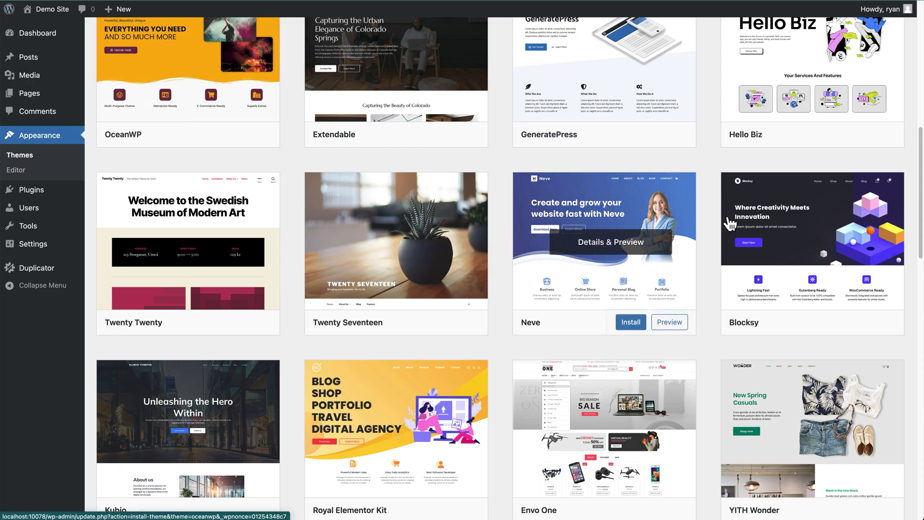
scroll(904, 77, up, 10)
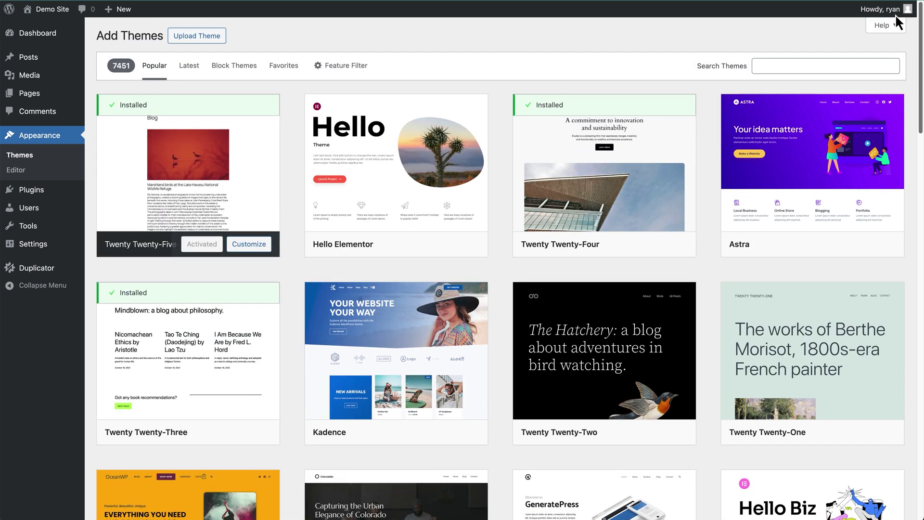
mouse_move(897, 15)
mouse_move(31, 274)
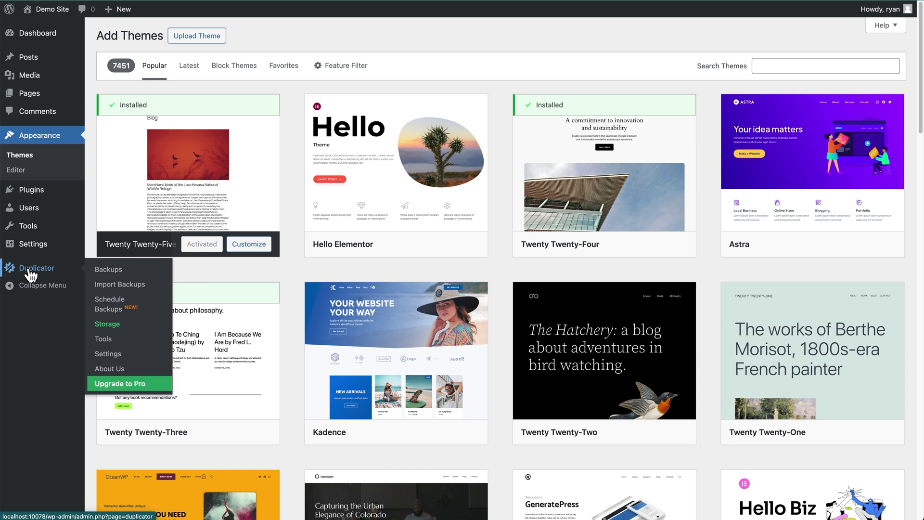
click(31, 274)
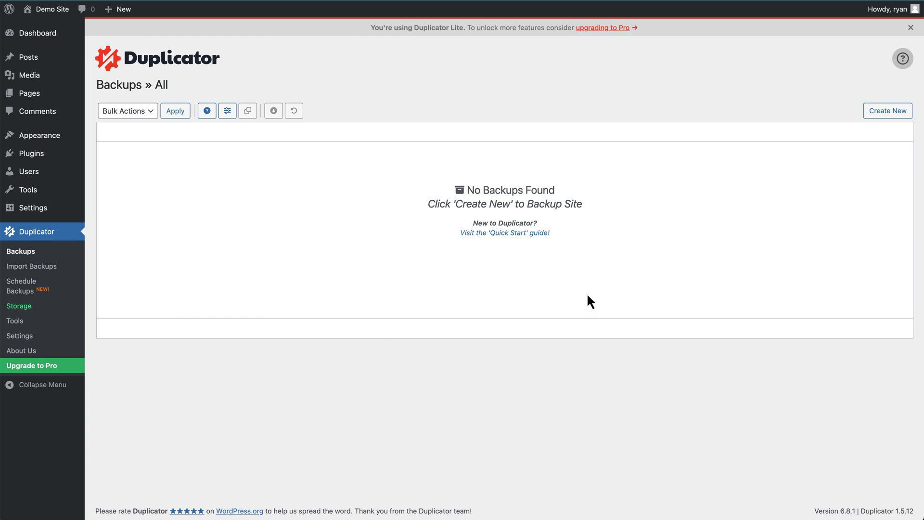
Step: Create a new Duplicator backup, keeping the default name 20250604_demosite
click(873, 110)
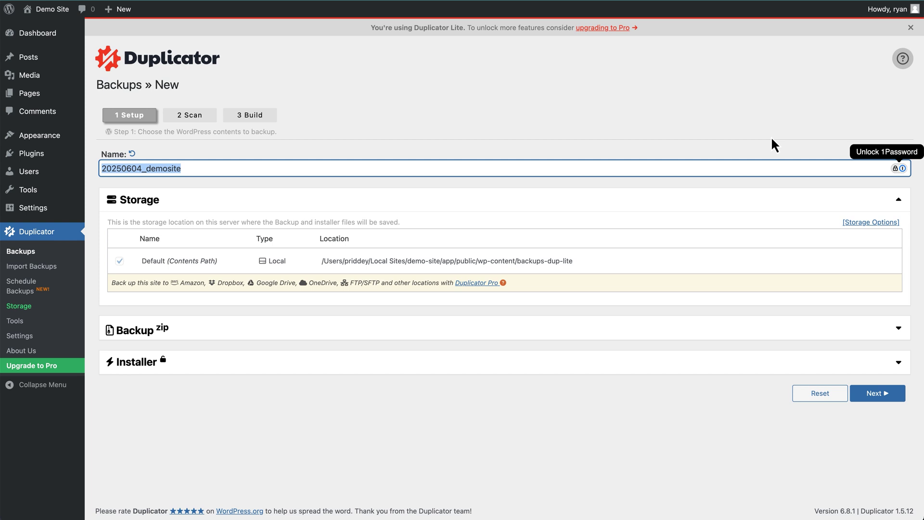
click(772, 139)
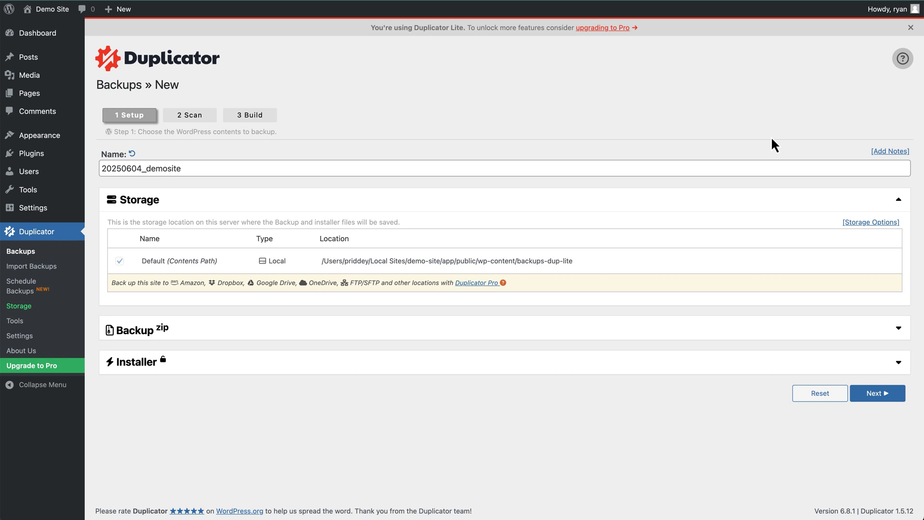
Step: Under Appearance > Themes > Add Theme, scroll to Neve and install it
mouse_move(48, 141)
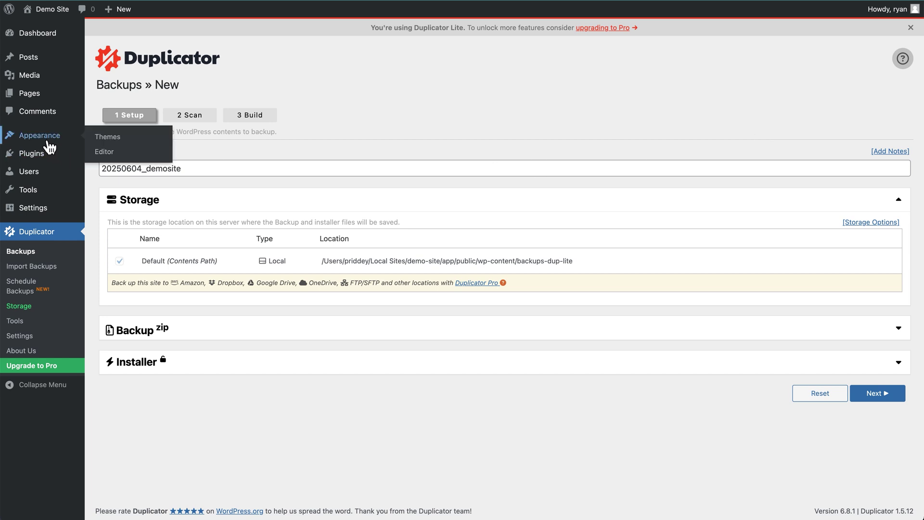
click(91, 138)
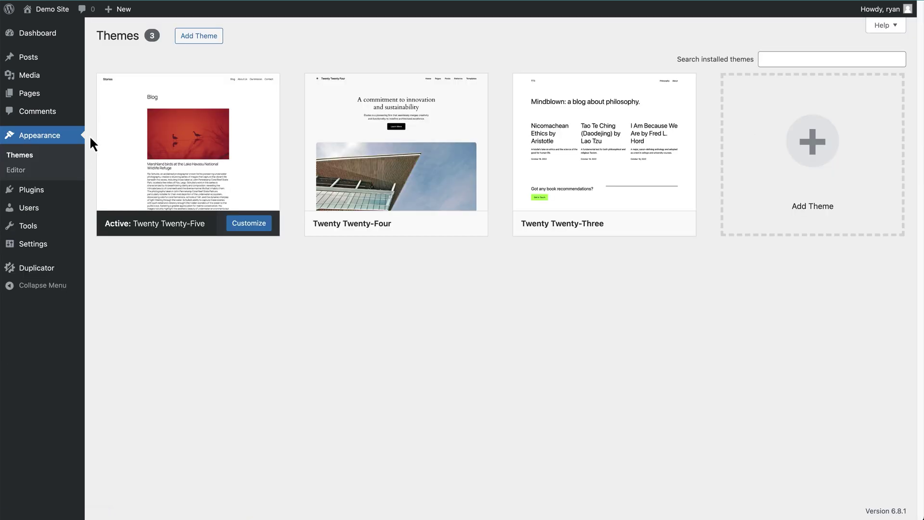
click(188, 42)
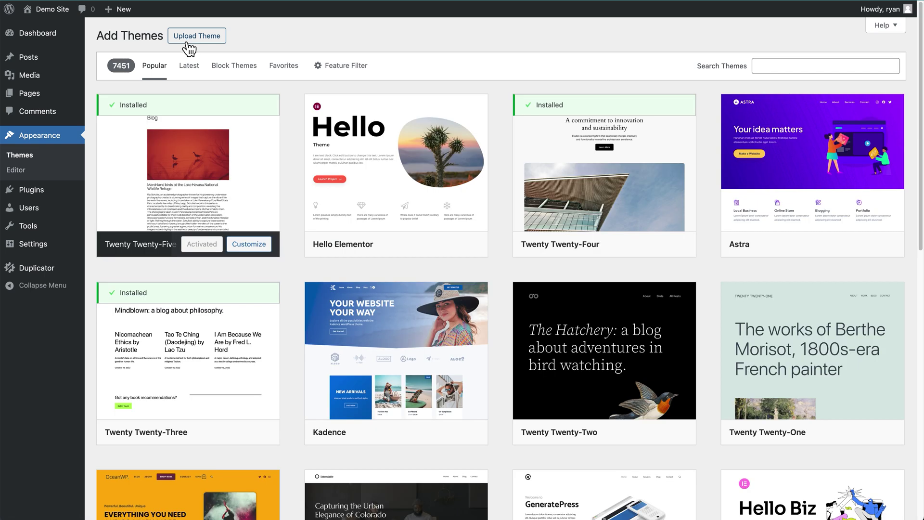
scroll(909, 129, down, 9)
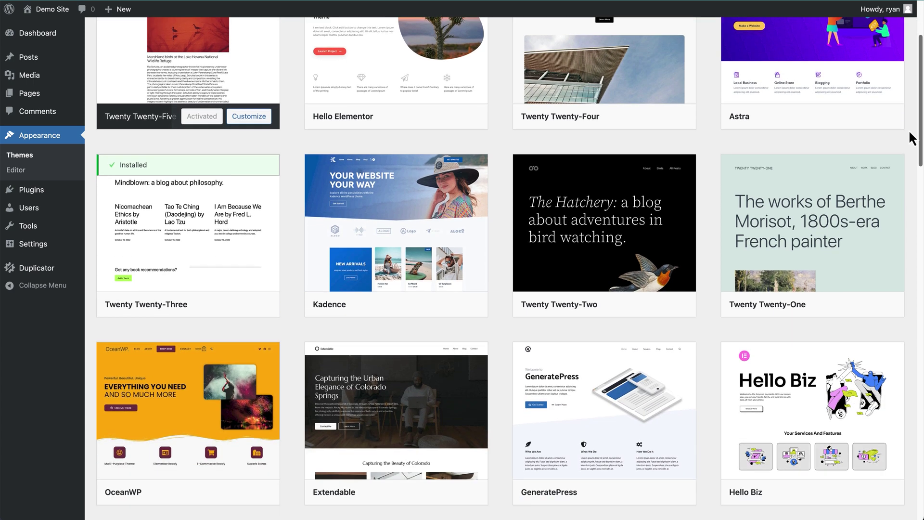
mouse_move(651, 286)
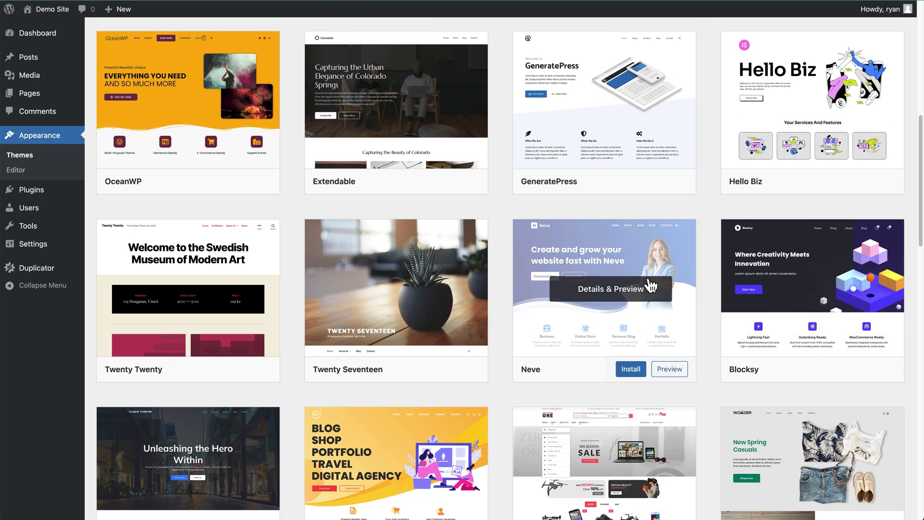
click(624, 372)
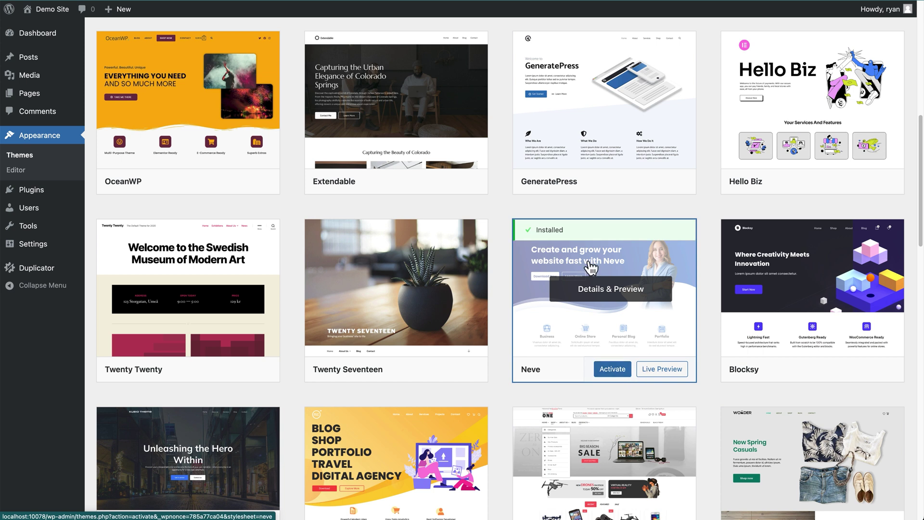
Step: Activate Neve and launch its Starter Templates wizard from the welcome banner
click(612, 374)
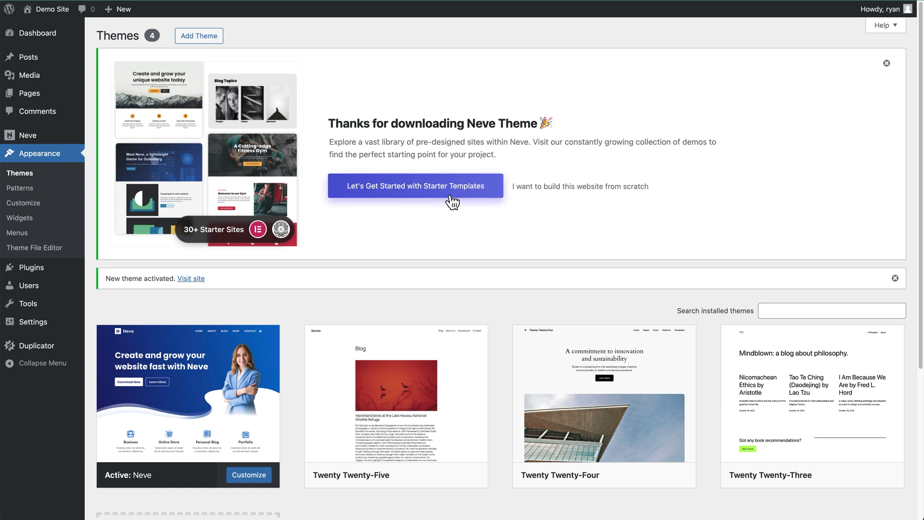
click(452, 201)
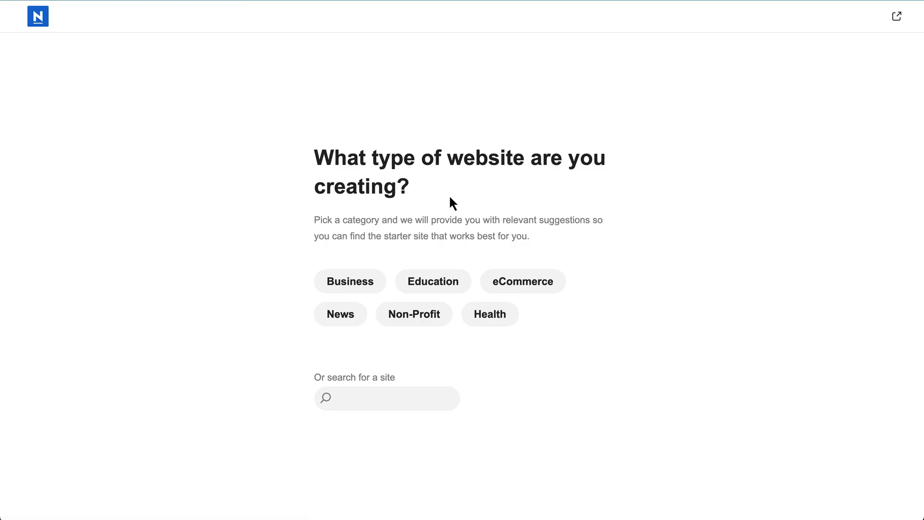
Step: Filter the starter designs to Business and select the Marketing Agency template
click(368, 289)
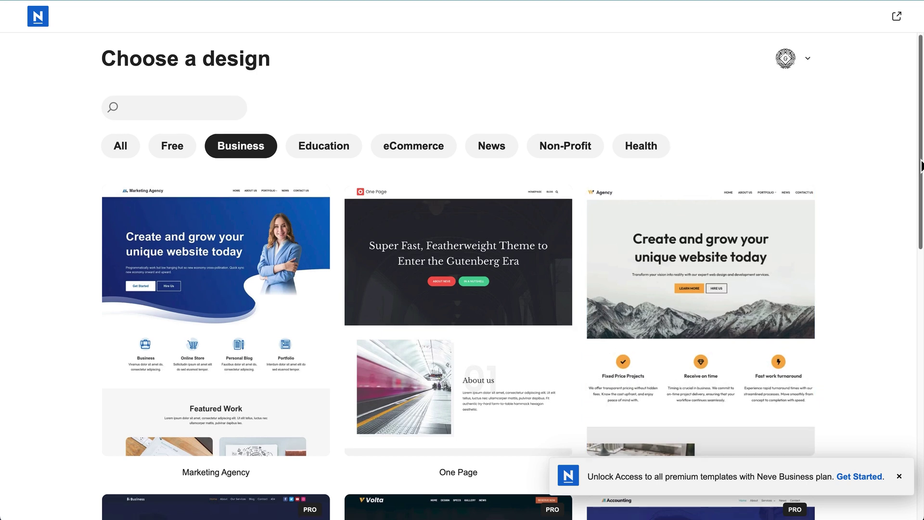
drag(922, 164, 873, 439)
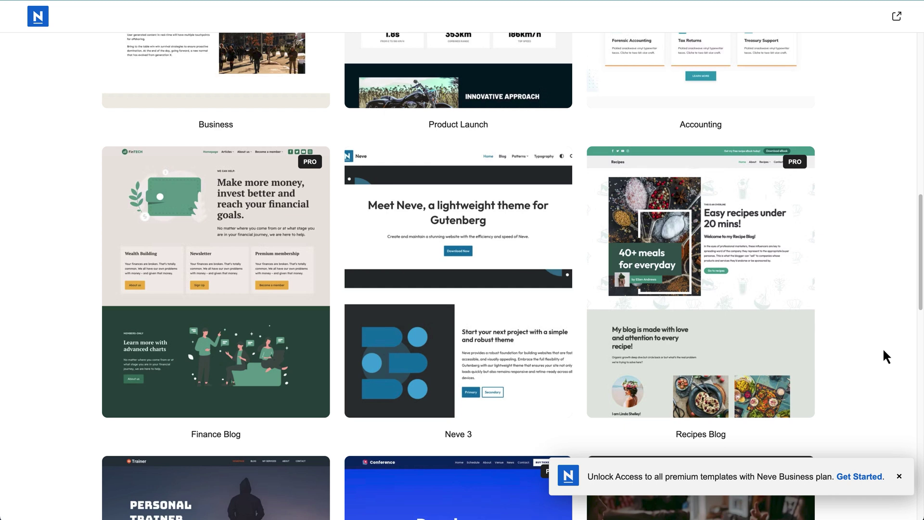
drag(919, 275, 888, 114)
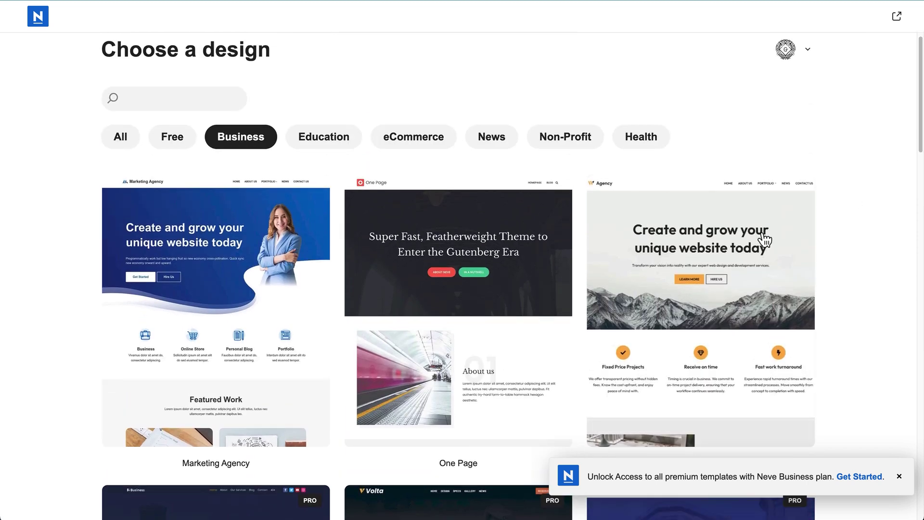
click(246, 302)
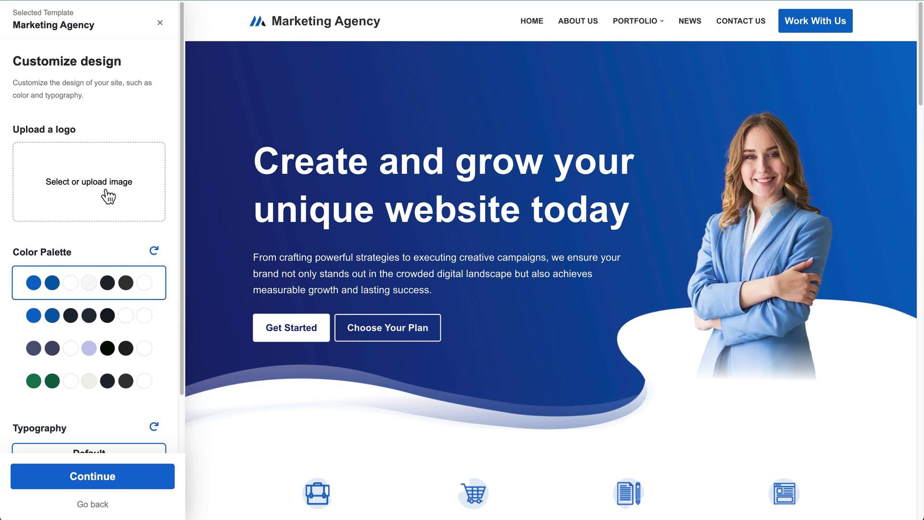
Step: Preview the darker, purple and green palettes, then return to the original blue palette
click(97, 318)
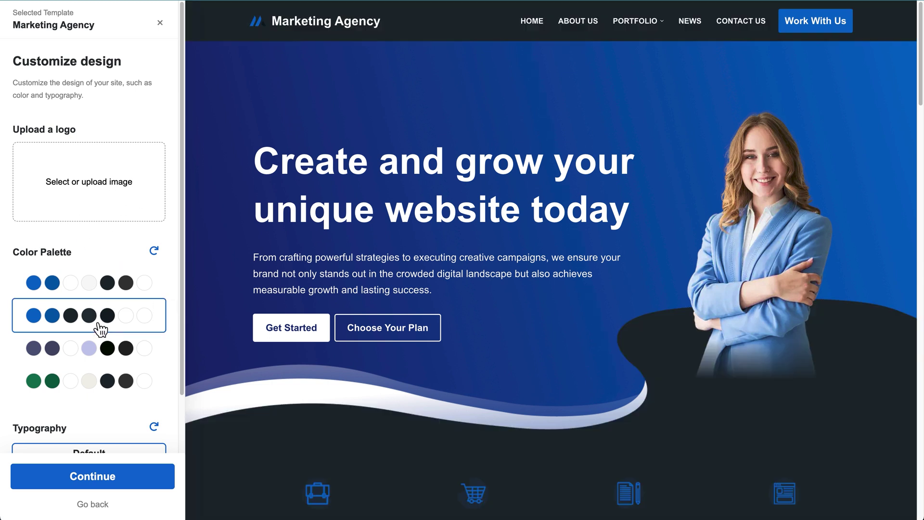
click(100, 350)
click(107, 383)
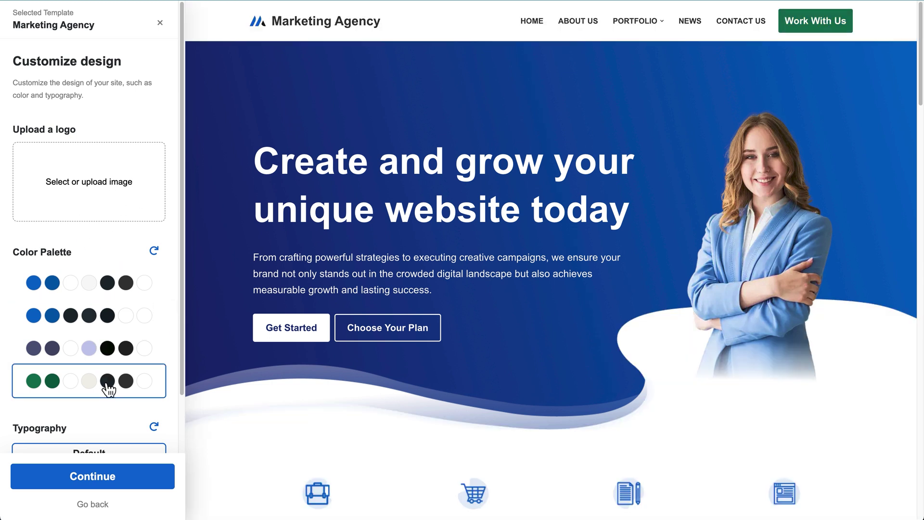
click(108, 288)
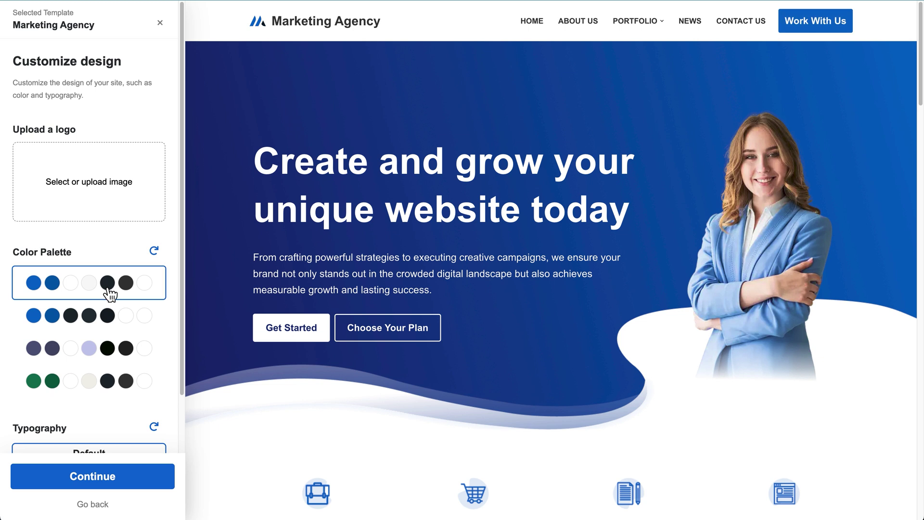
Step: Try several font pairings, keep the top-left sans-serif one, and continue to Select features
drag(184, 282, 183, 366)
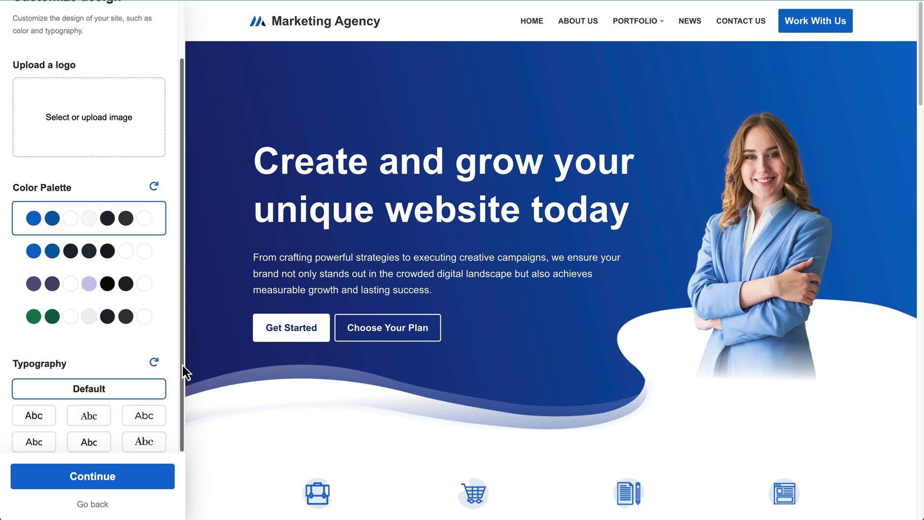
click(38, 422)
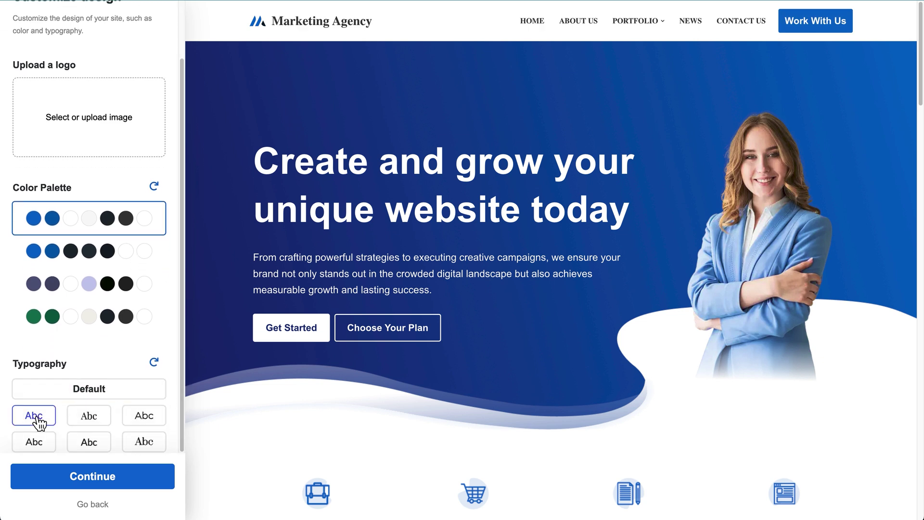
click(87, 425)
click(148, 424)
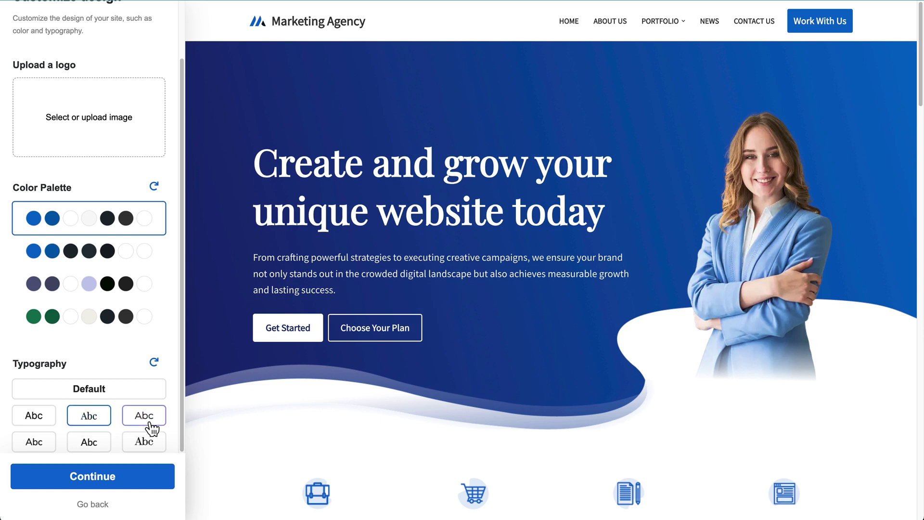
click(137, 440)
click(108, 447)
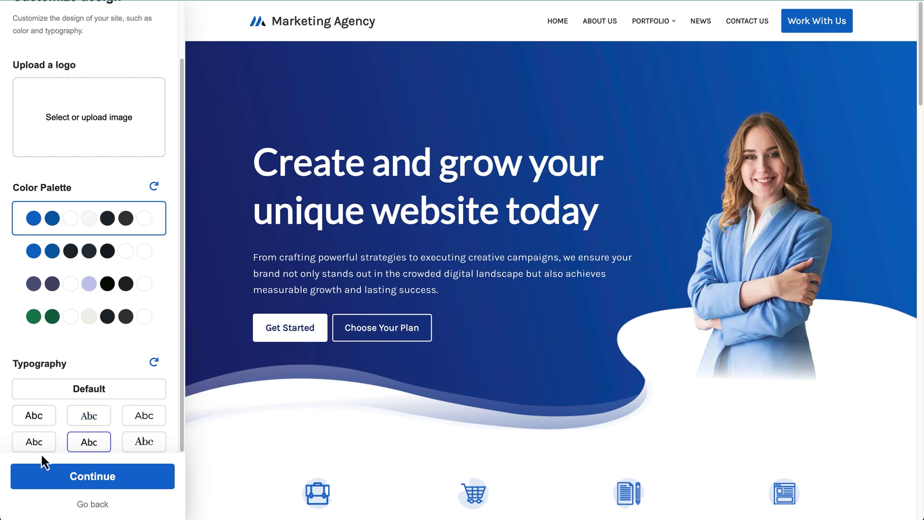
click(49, 426)
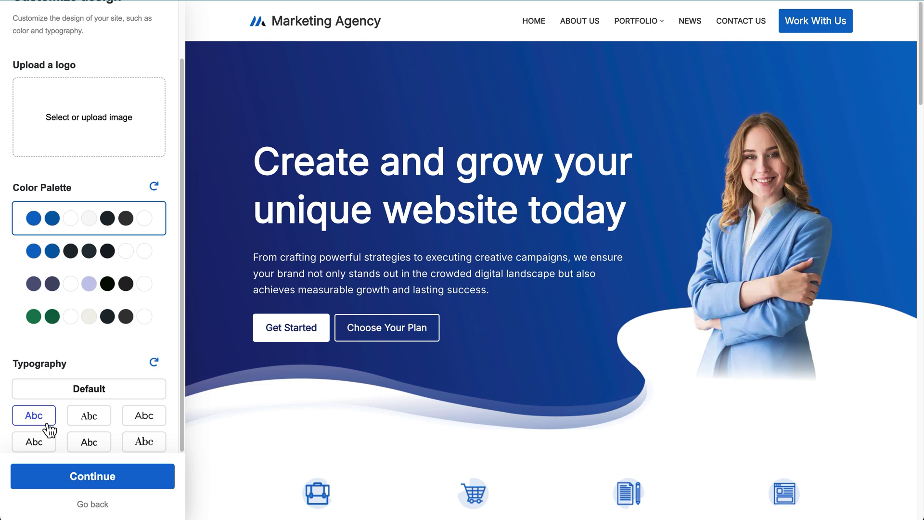
click(113, 487)
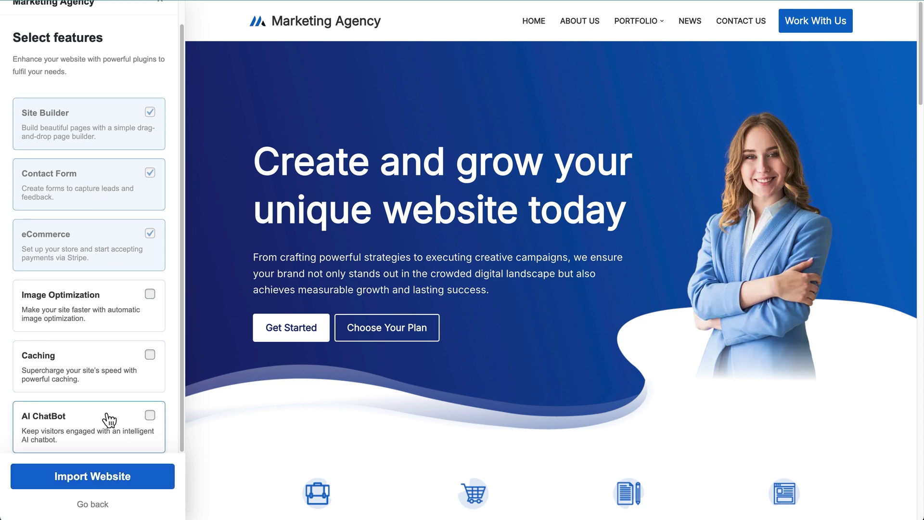
Step: Import the Marketing Agency starter site and confirm it may override the current theme settings
click(132, 477)
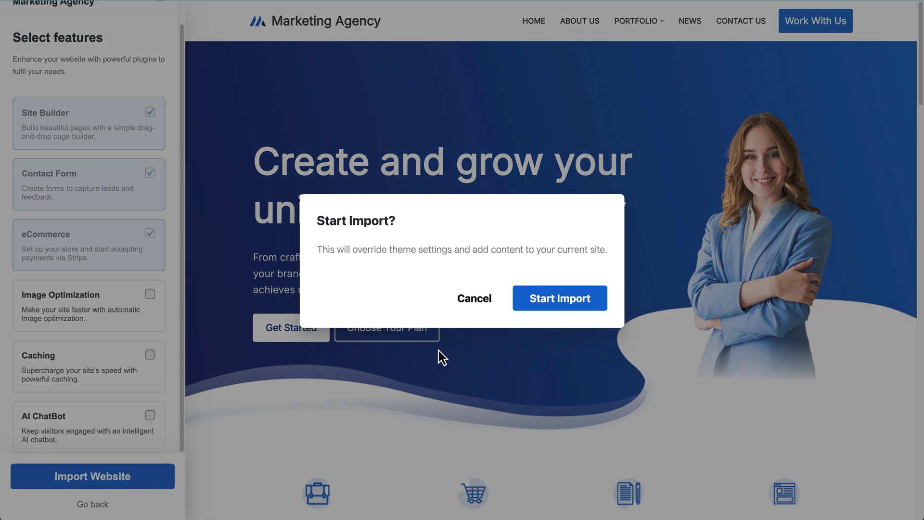
click(518, 299)
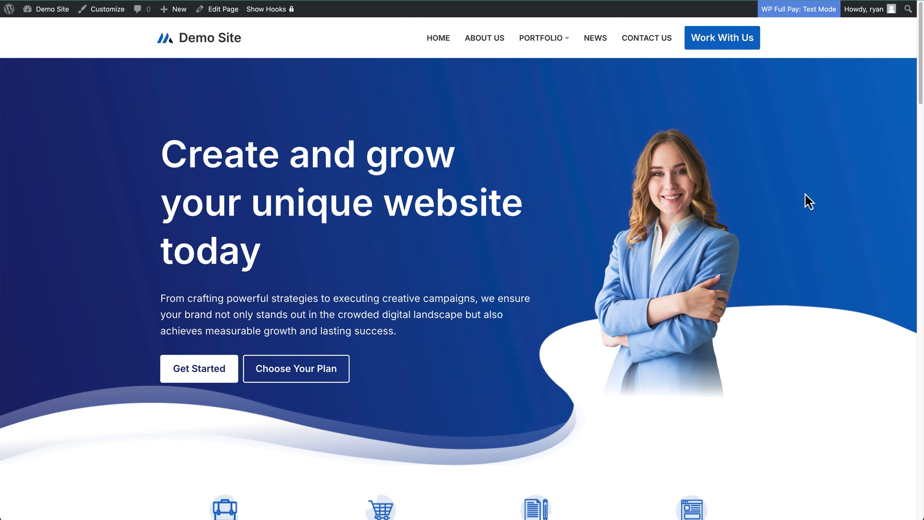
drag(919, 64, 881, 44)
click(479, 42)
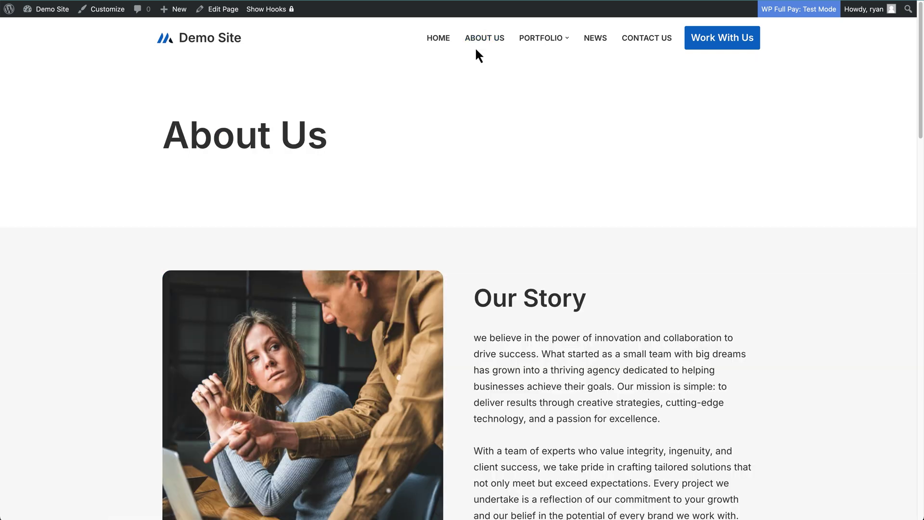
click(437, 40)
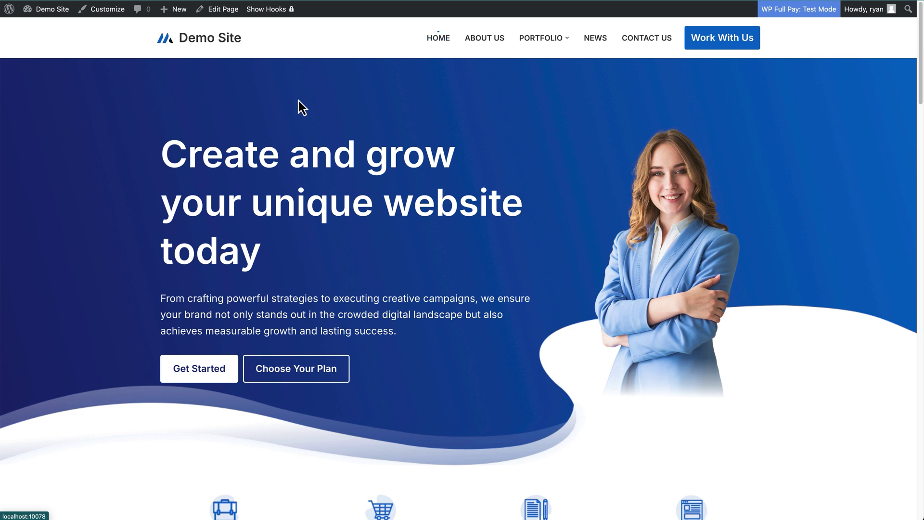
Step: In the Customizer, review the Global > Colors & Background palettes, then return to Global settings
click(113, 21)
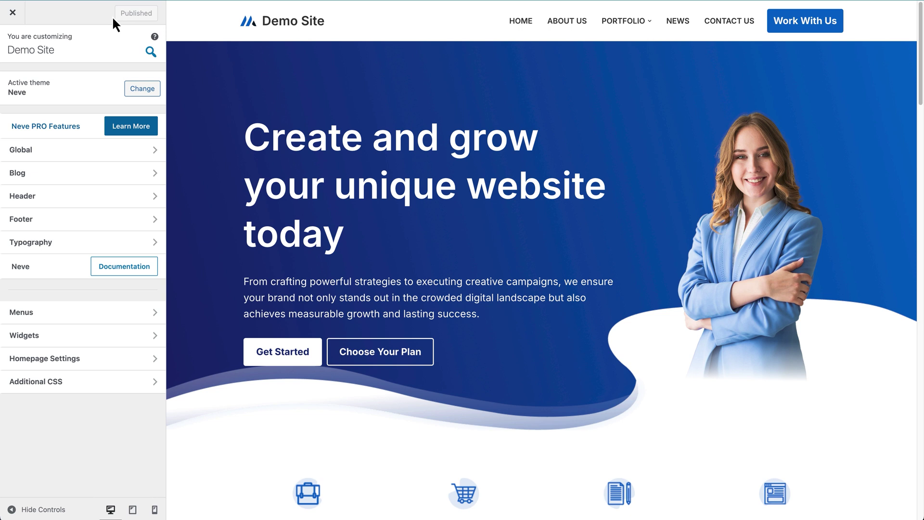
click(118, 154)
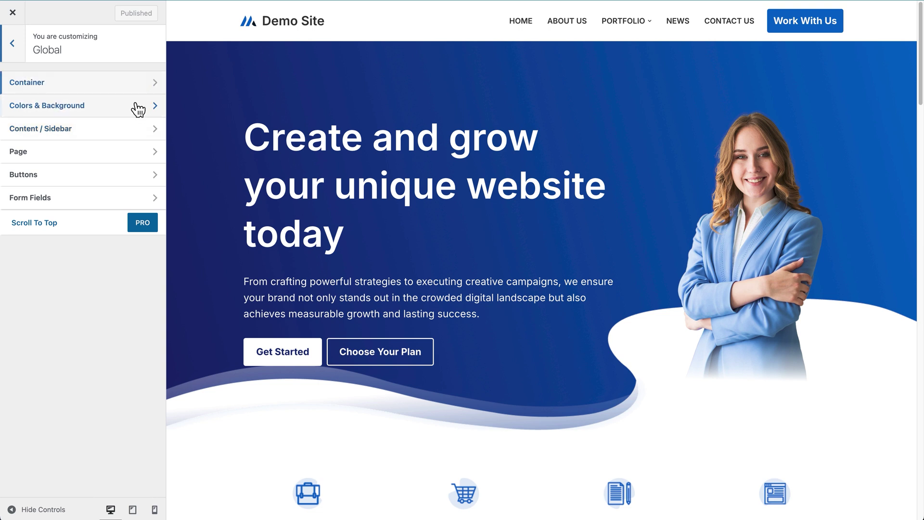
click(137, 106)
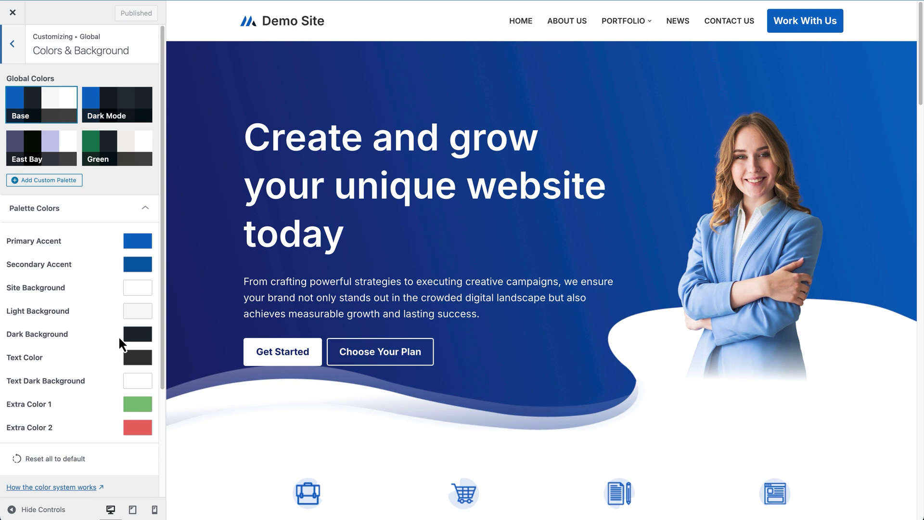
click(14, 46)
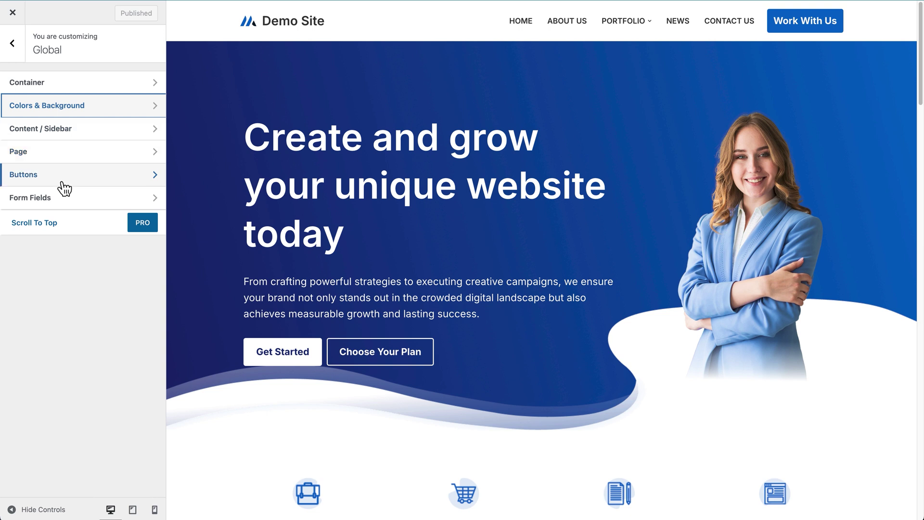
Step: Look over the Header builder settings, then close the Customizer to view the live homepage
click(12, 44)
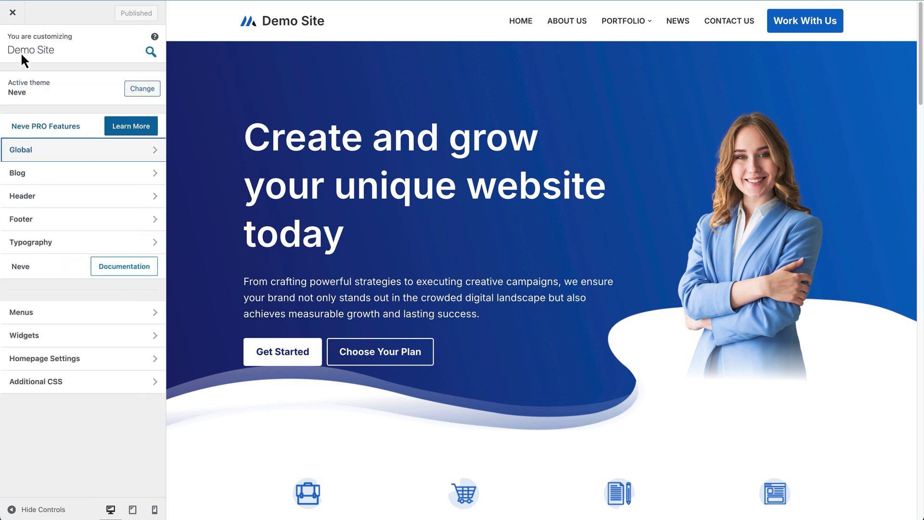
click(60, 201)
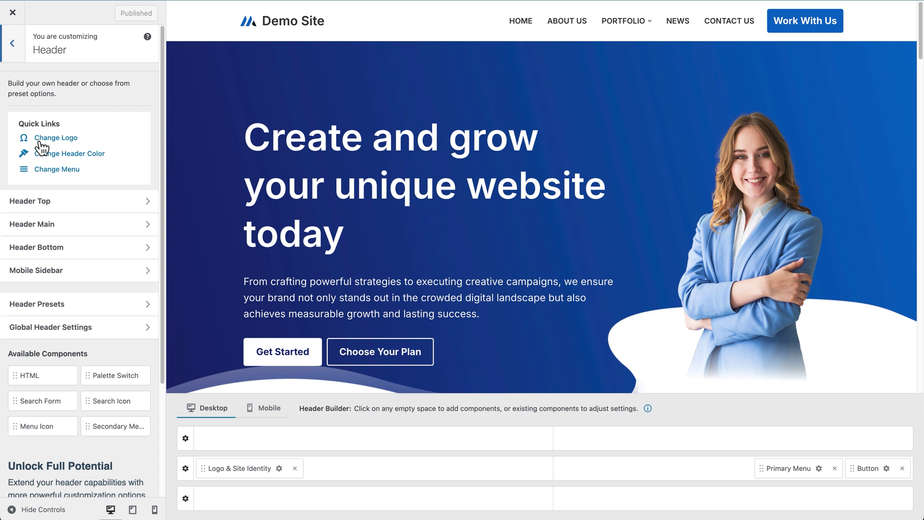
click(12, 43)
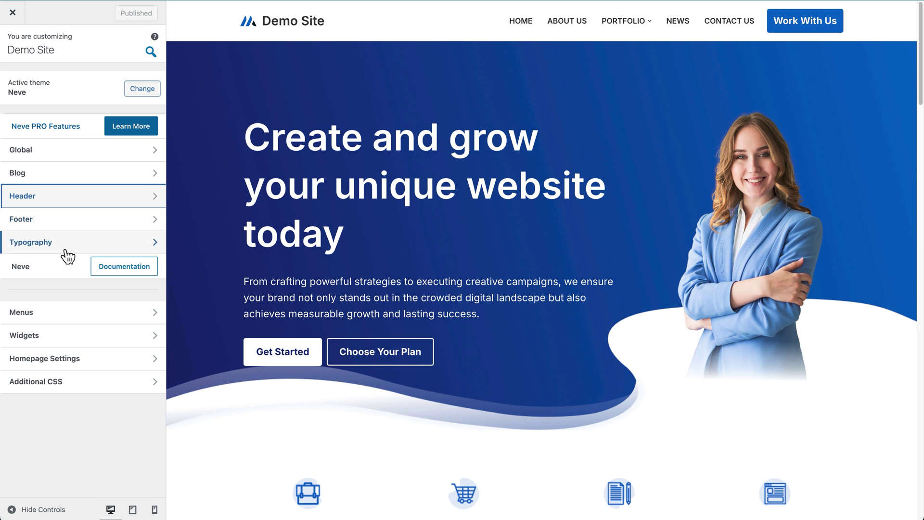
click(16, 14)
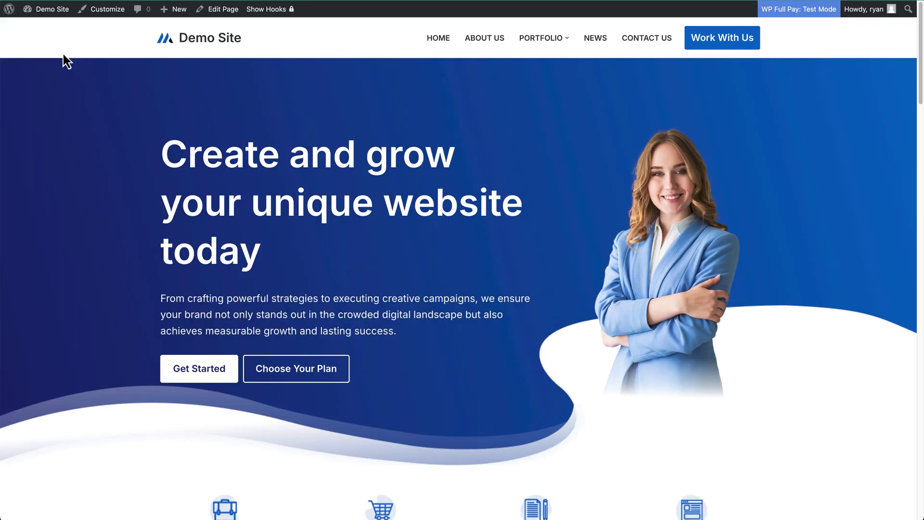
Step: Edit the Home page, dismiss the editor and Otter Blocks welcome guides, and scroll the content
click(229, 14)
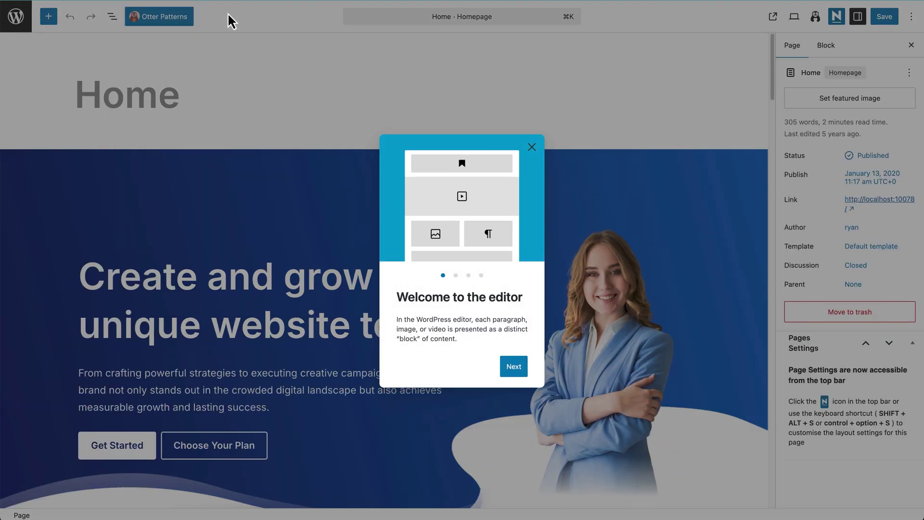
click(532, 149)
click(538, 148)
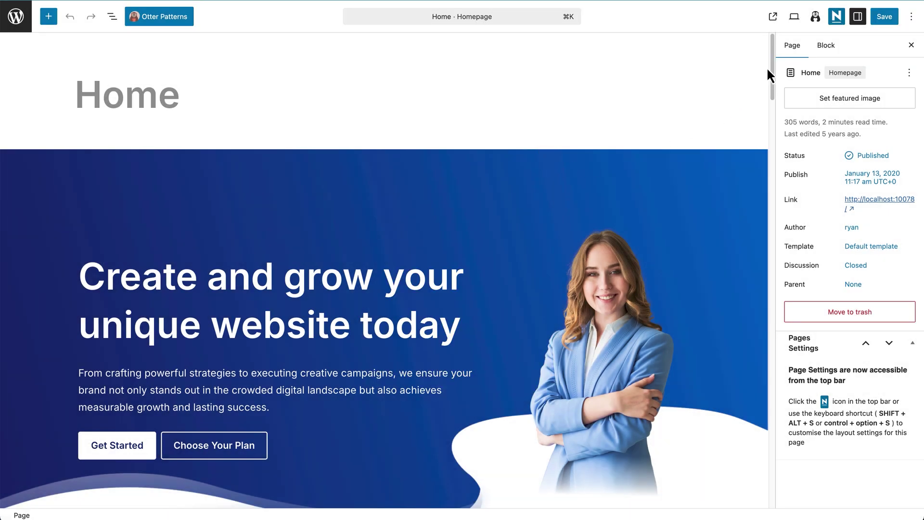
scroll(768, 74, down, 4)
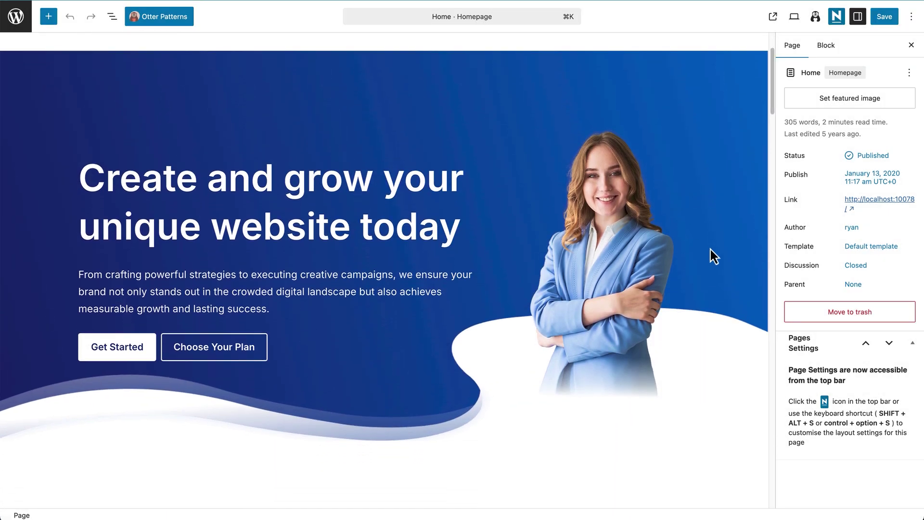
drag(769, 105, 749, 82)
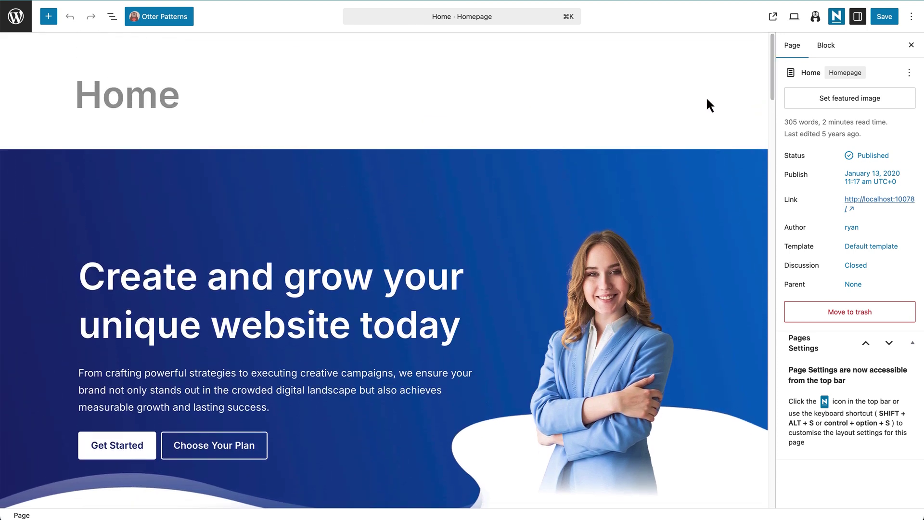
Step: Browse Otter's Call to action, Gallery and Hero patterns from the block inserter, then close the library
click(56, 21)
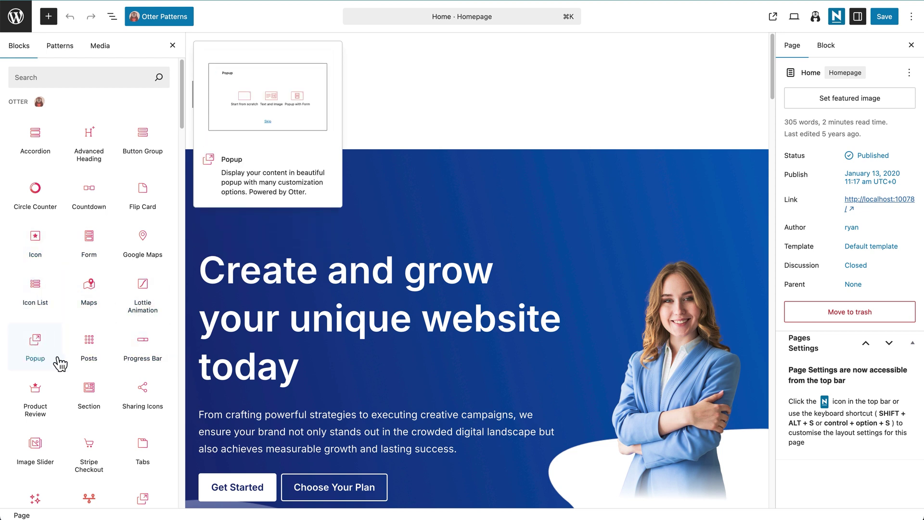
click(171, 19)
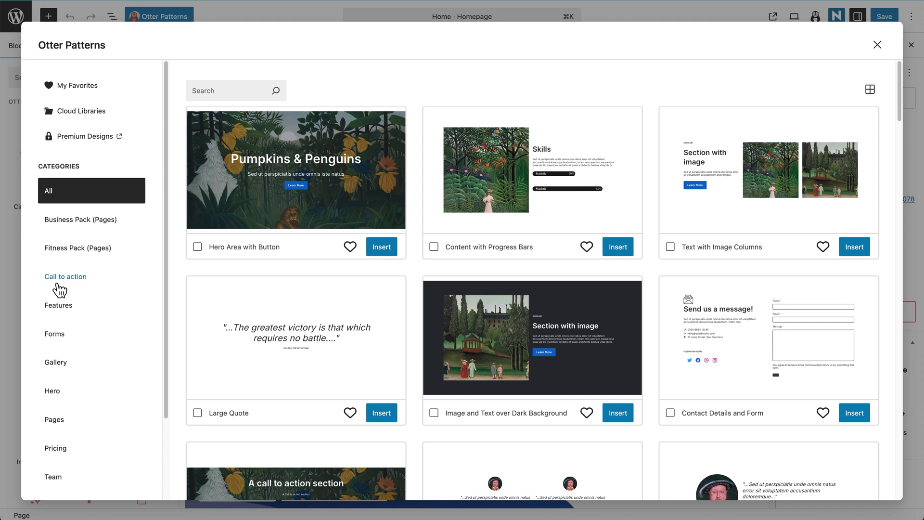
click(59, 288)
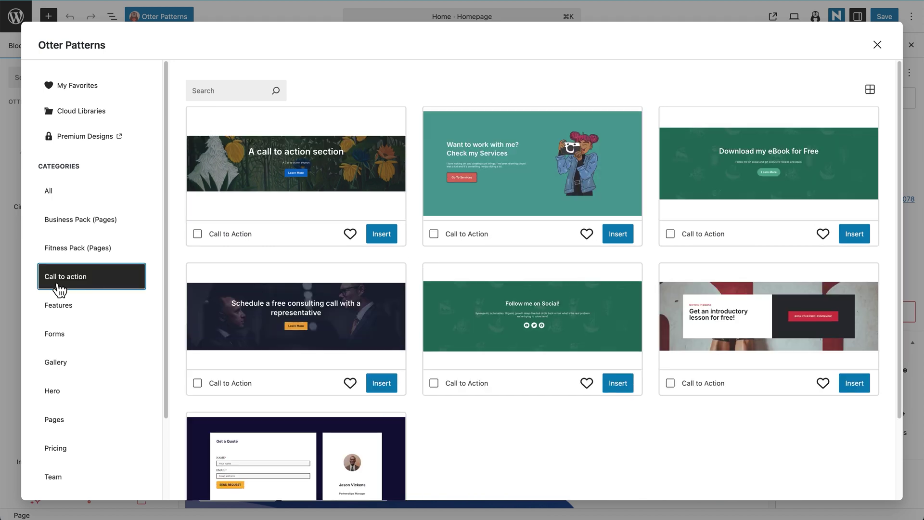
click(72, 372)
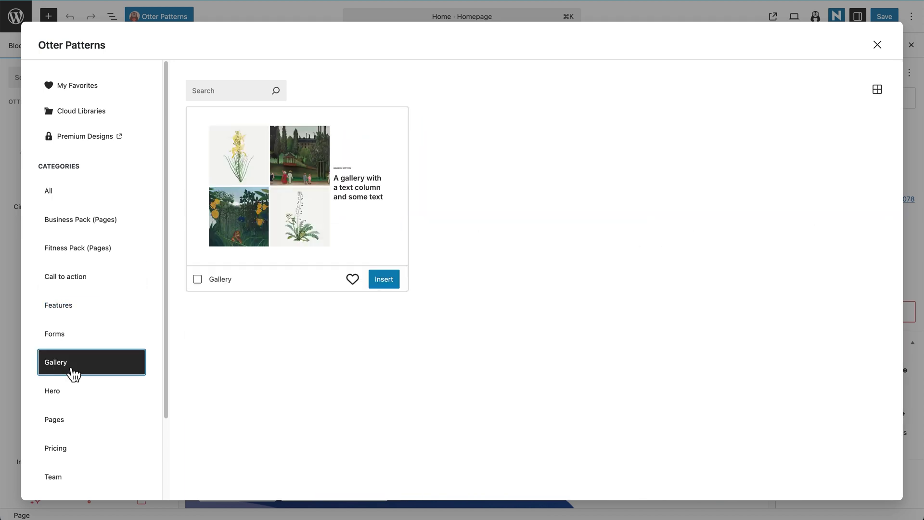
click(76, 386)
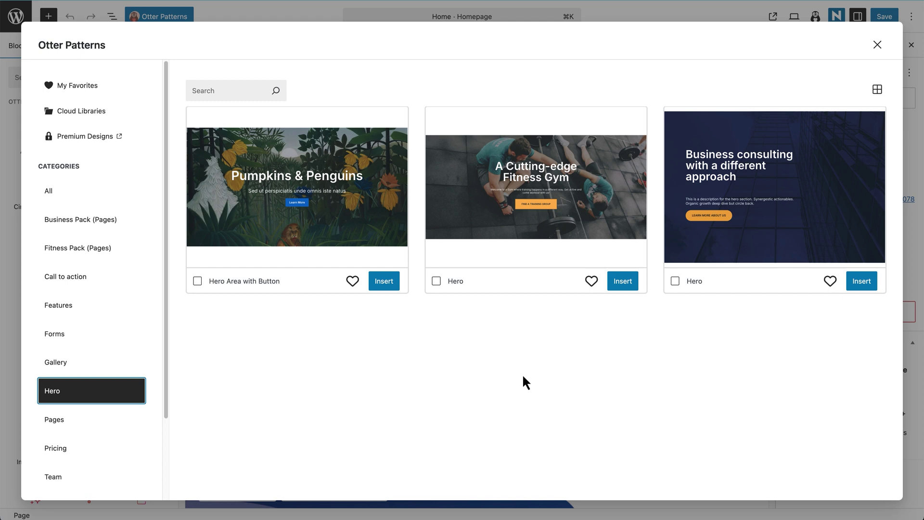
click(877, 44)
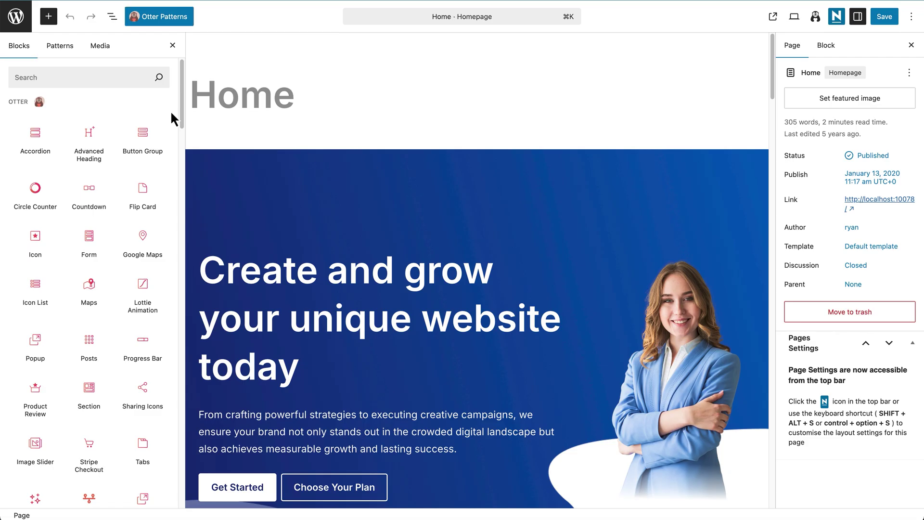
Step: Exit the editor to the Pages list and go to the Neve theme dashboard
click(15, 17)
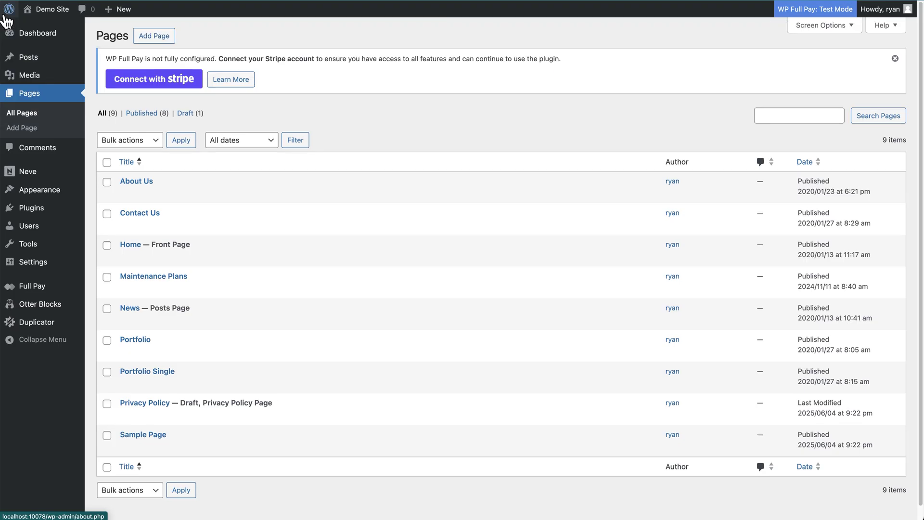
click(73, 171)
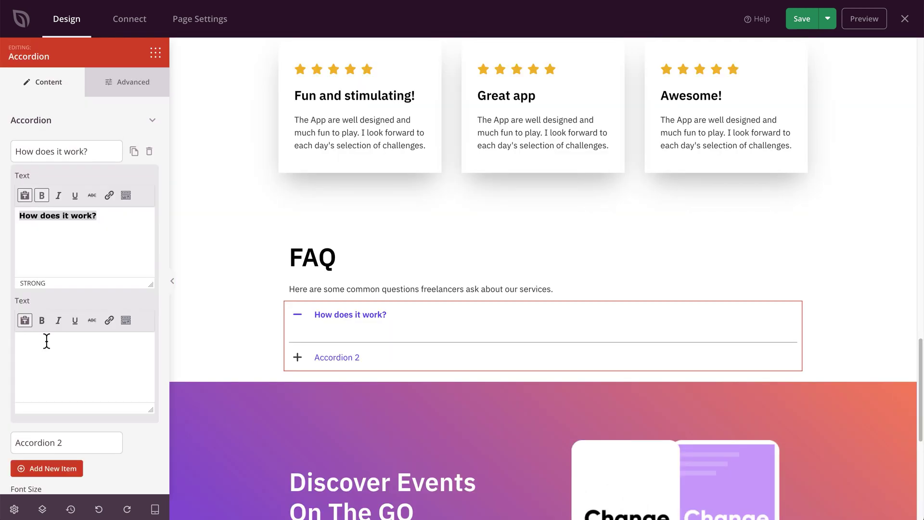
Step: Paste the answer text under the FAQ question 'How does it work?'
text(We create a tailored portfolio and landing page for you. Our process is quick and efficient, ensuring you can start attracting clients fast. You'll have a professional online presence without the hassle.)
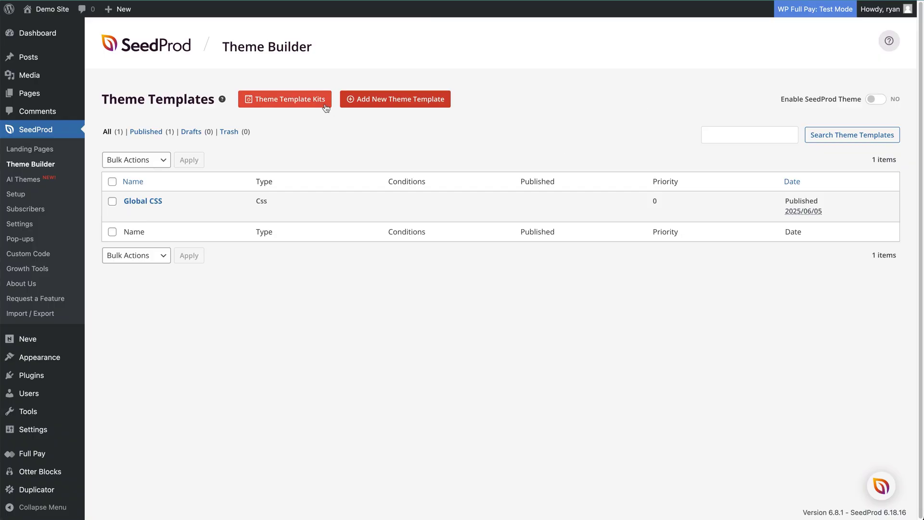
Step: Scroll through the Theme Template Kits and bring up the Rosabella restaurant kit, scrolling its page
click(324, 104)
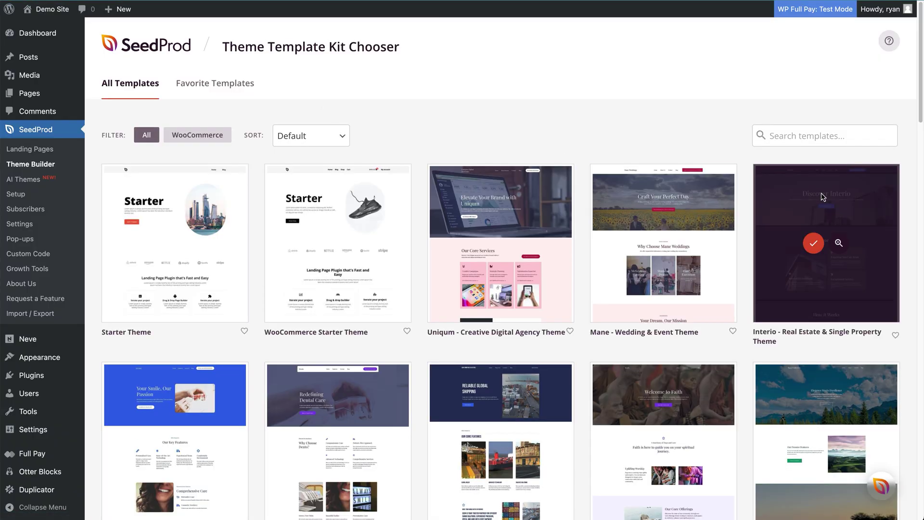
scroll(923, 111, down, 1)
scroll(922, 111, down, 3)
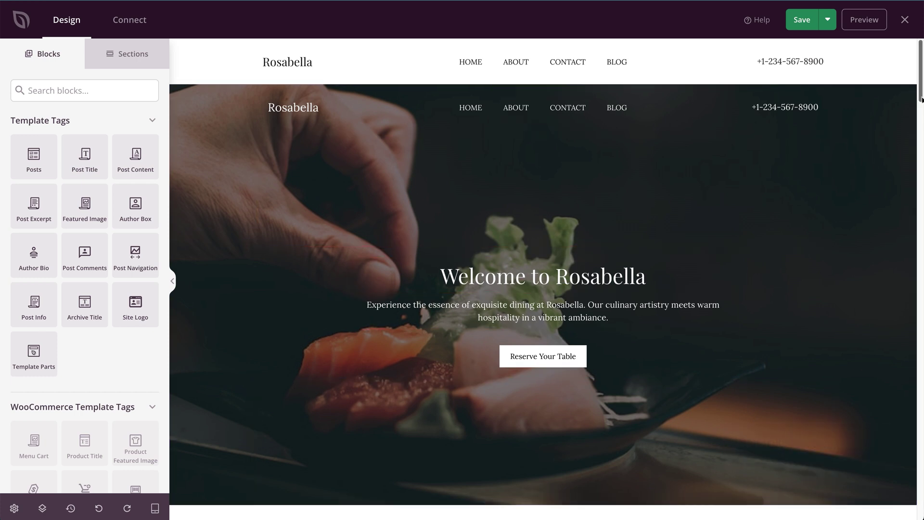
drag(920, 99, 921, 297)
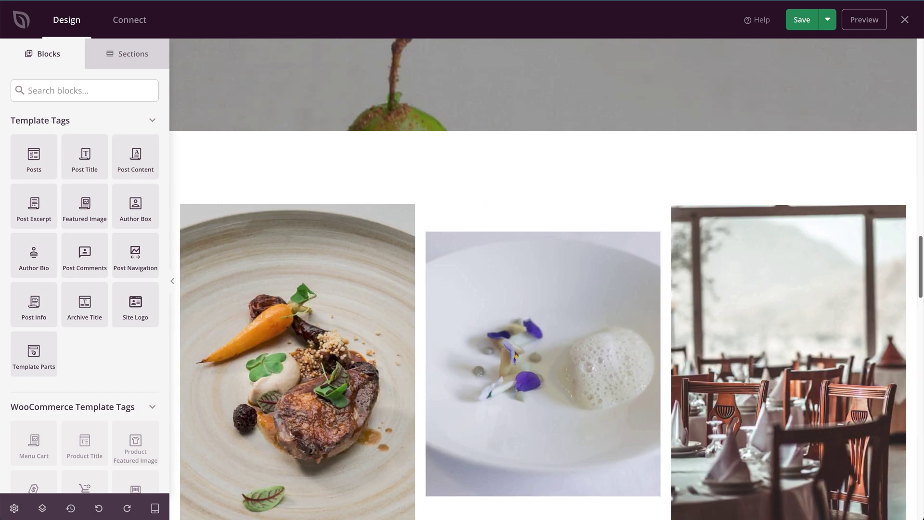